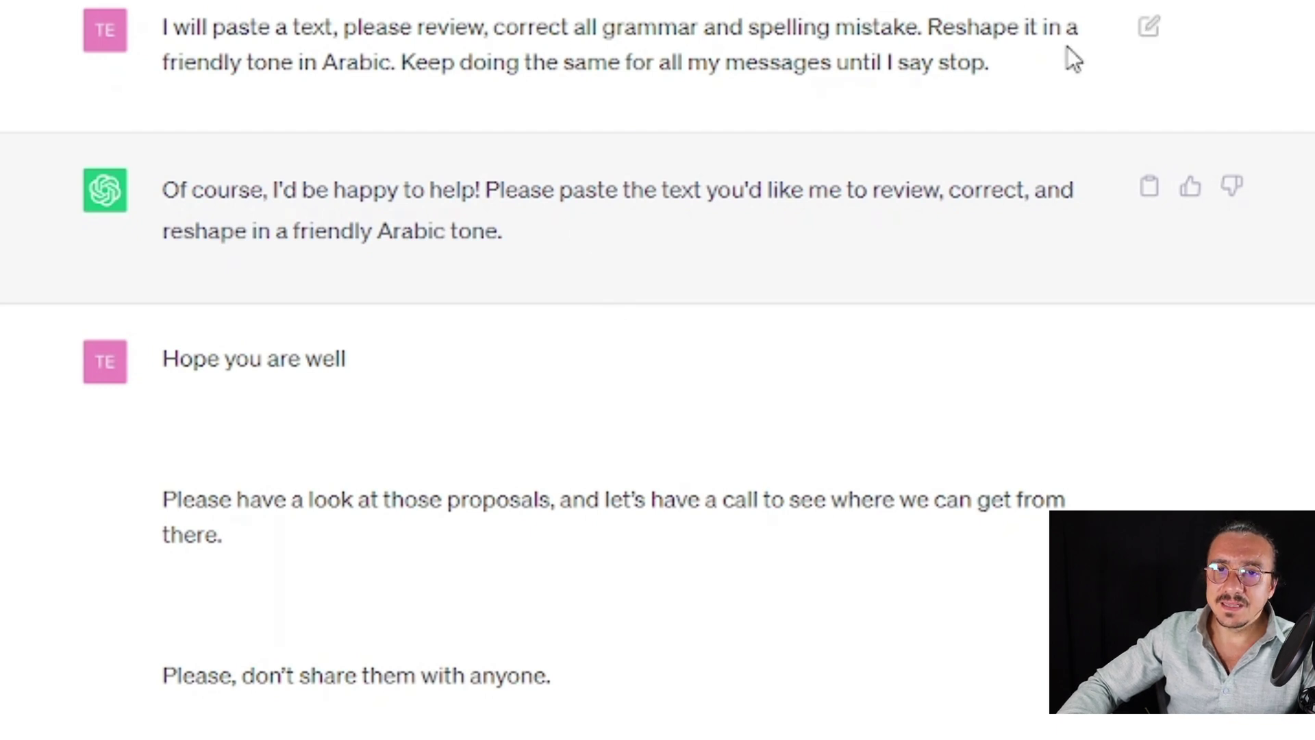
# - Highlight the friendly-tone Arabic instruction and the email draft it rewrites
pyautogui.moveTo(1028, 69); pyautogui.dragTo(176, 22)
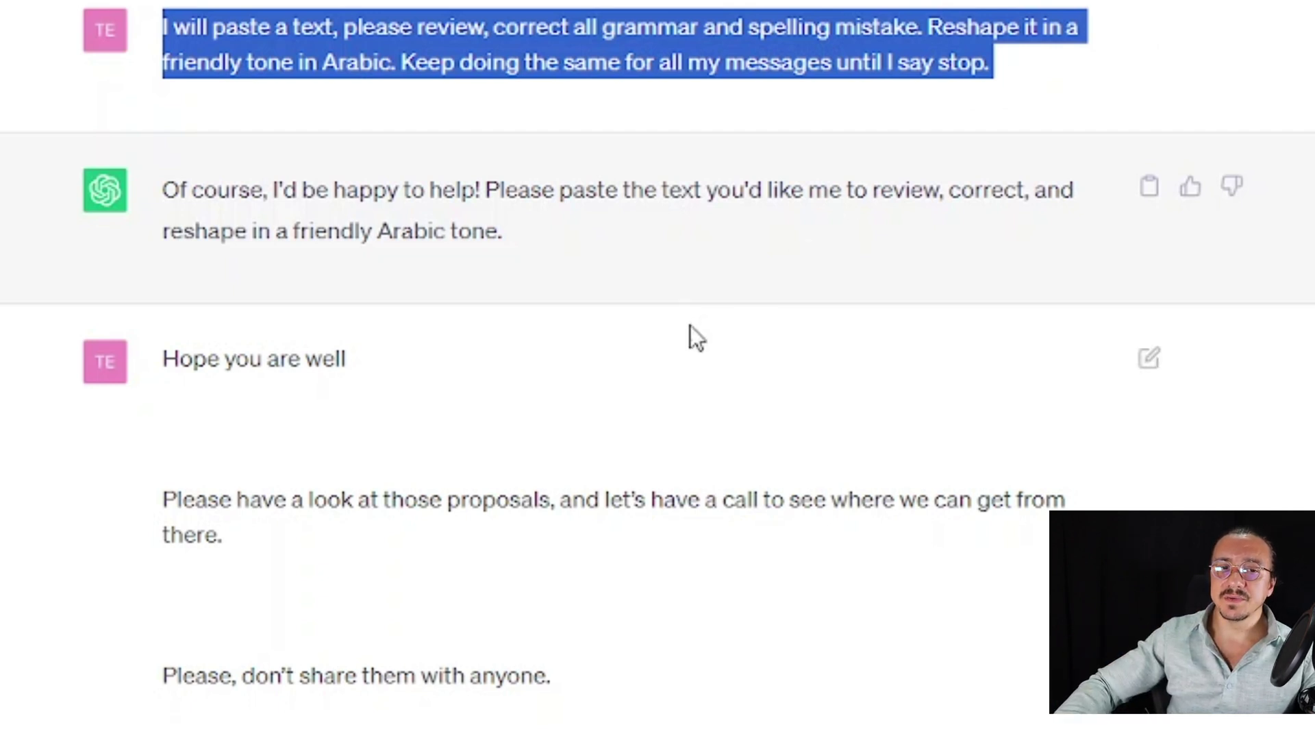
pyautogui.scroll(-4, 622, 339)
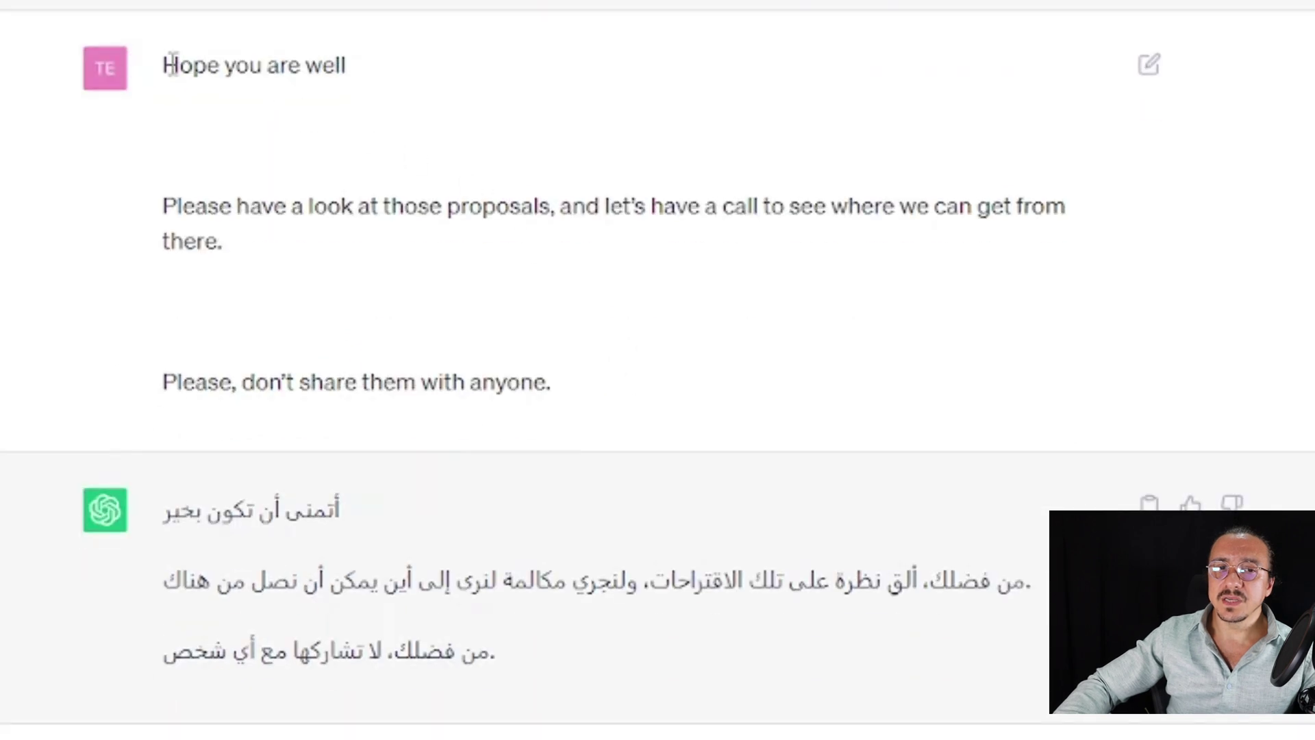
pyautogui.moveTo(163, 63); pyautogui.dragTo(589, 261)
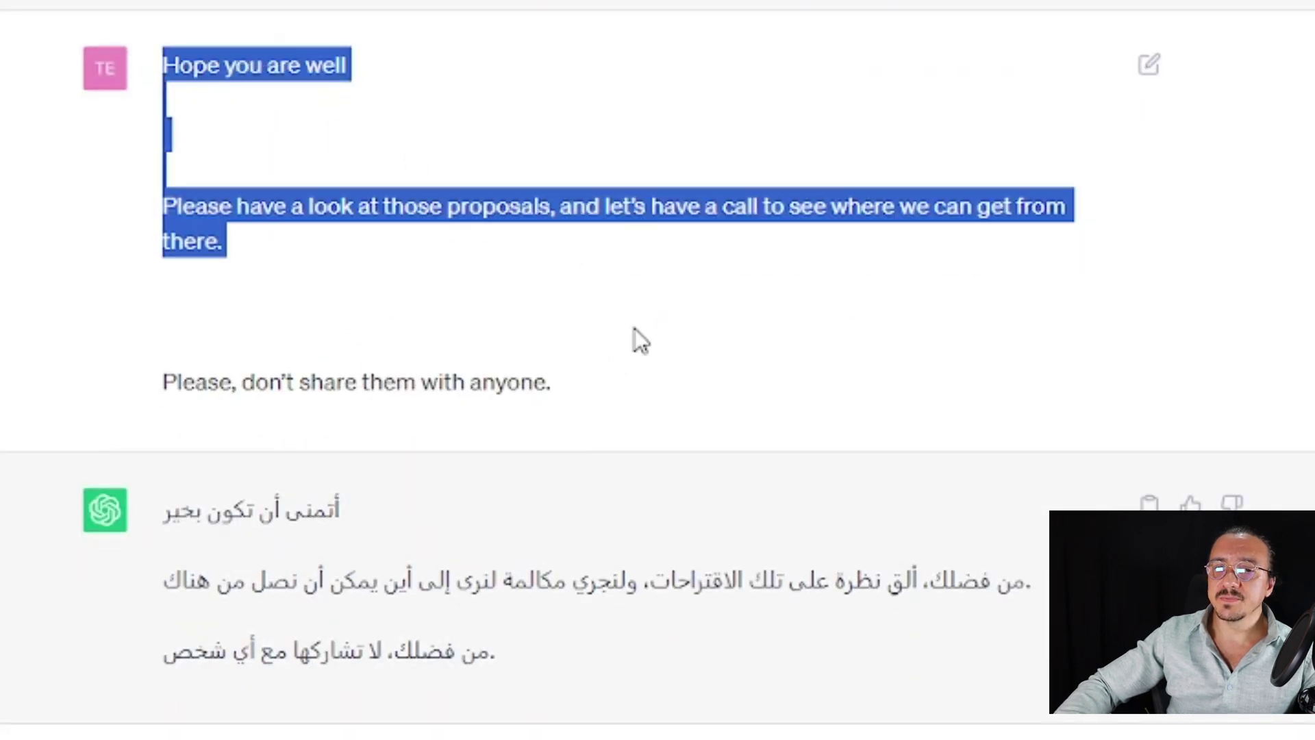
pyautogui.moveTo(578, 378); pyautogui.dragTo(150, 55)
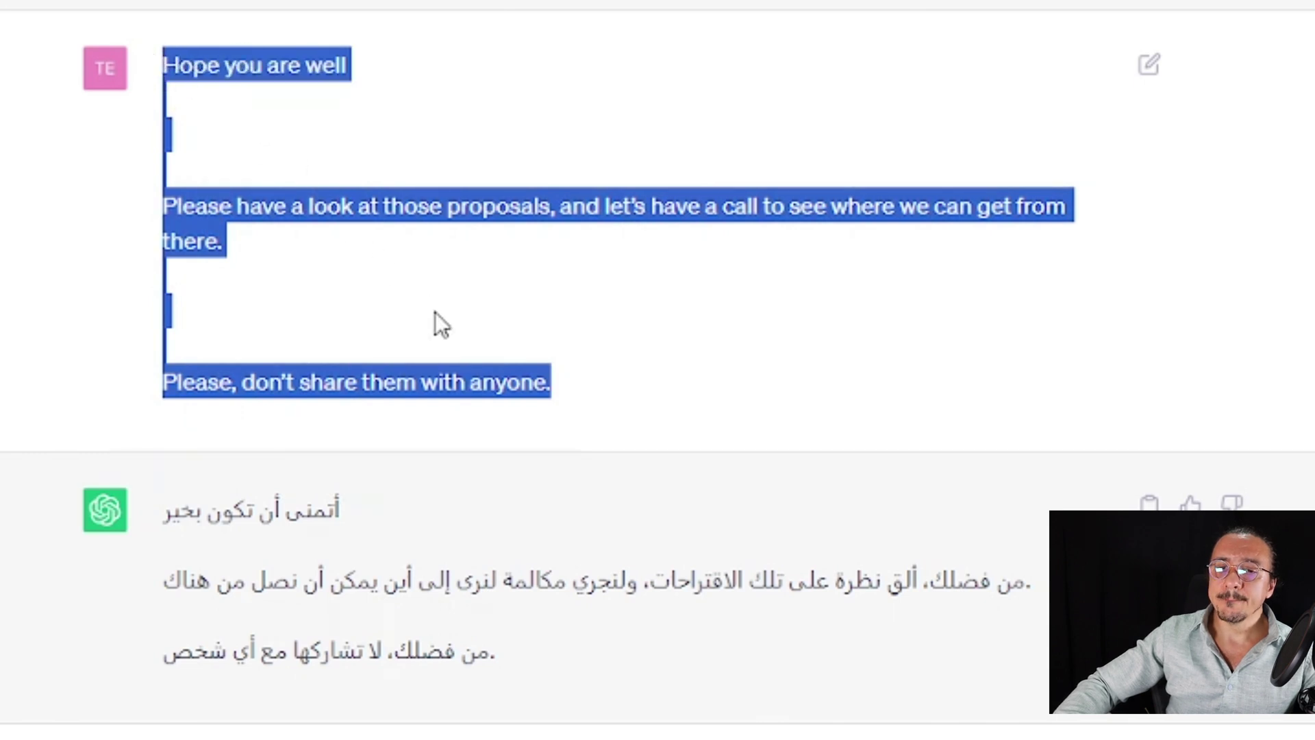
pyautogui.scroll(-4, 475, 505)
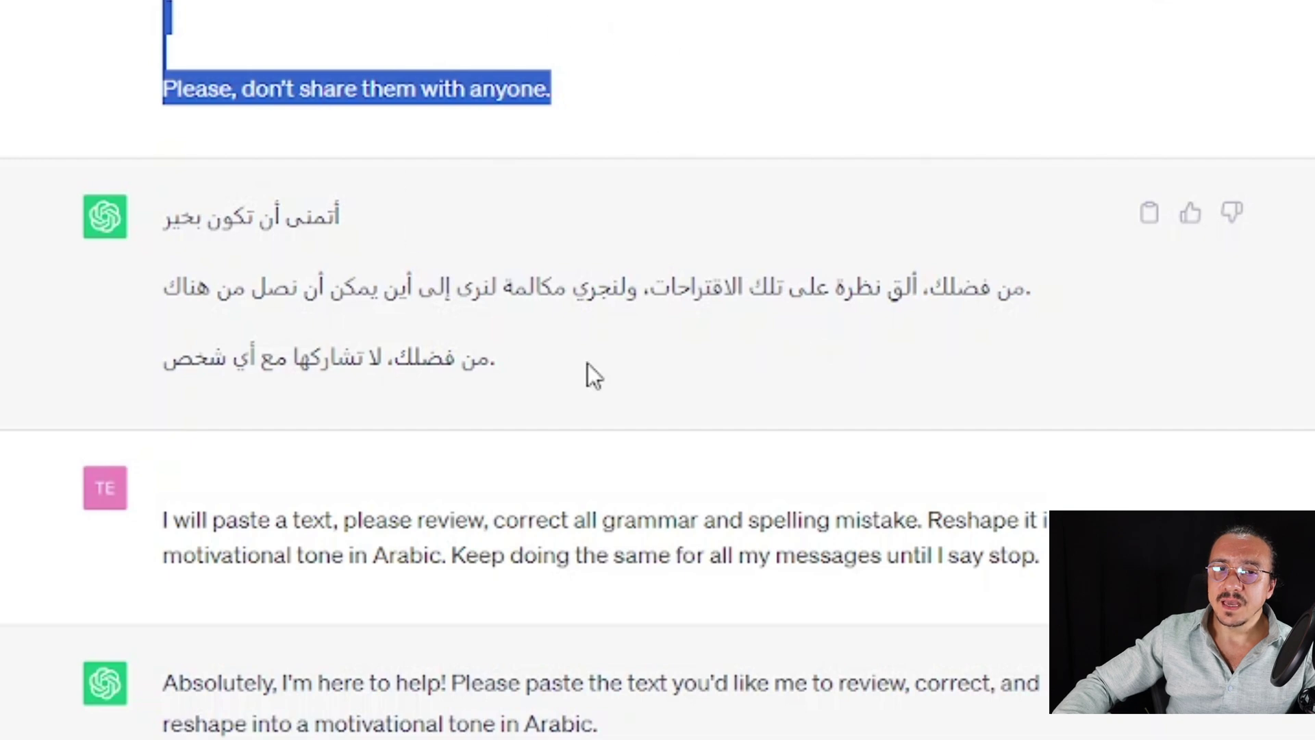
pyautogui.scroll(8, 596, 363)
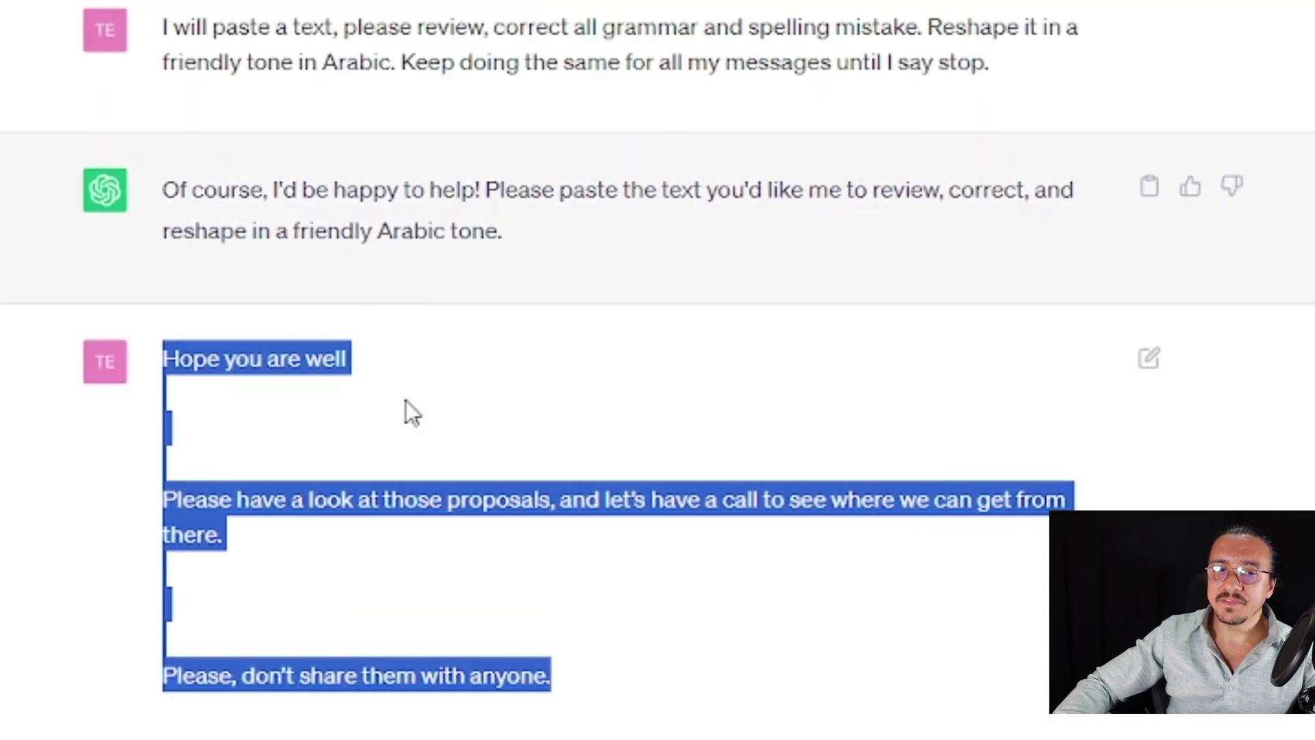
pyautogui.scroll(-6, 412, 437)
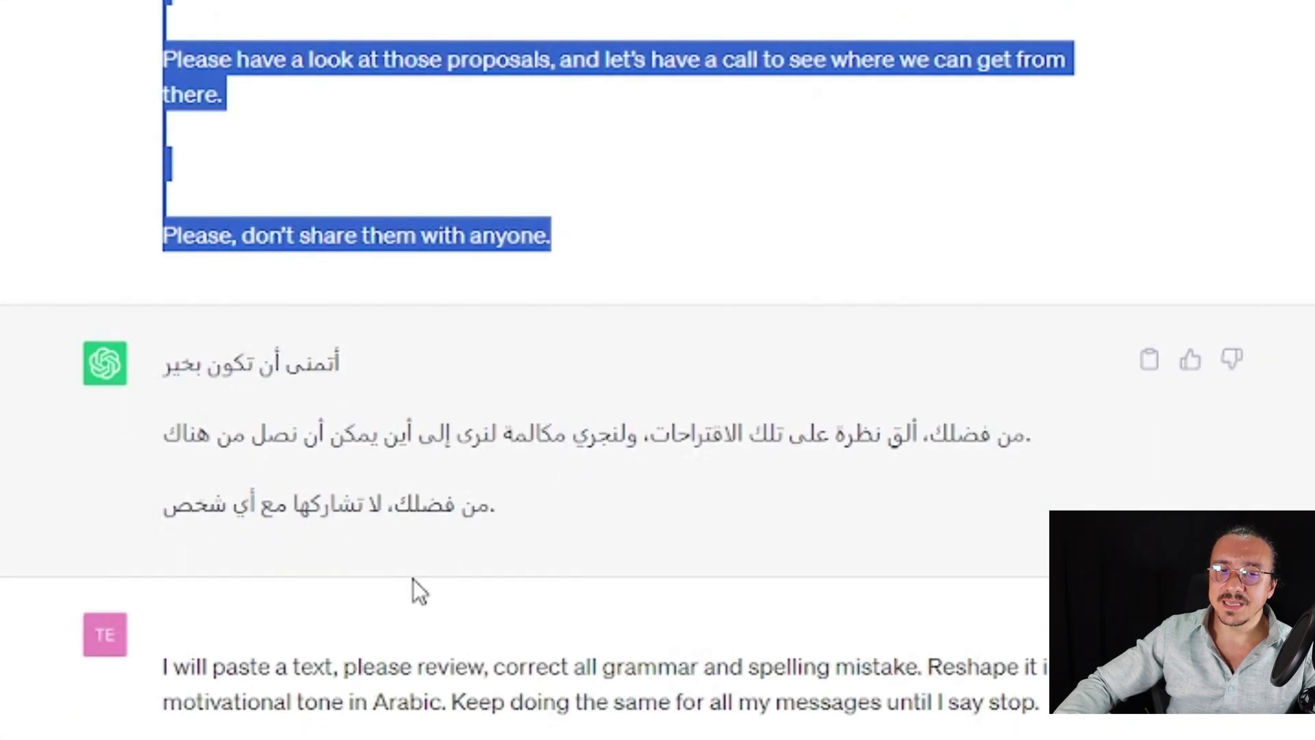
pyautogui.scroll(-4, 413, 578)
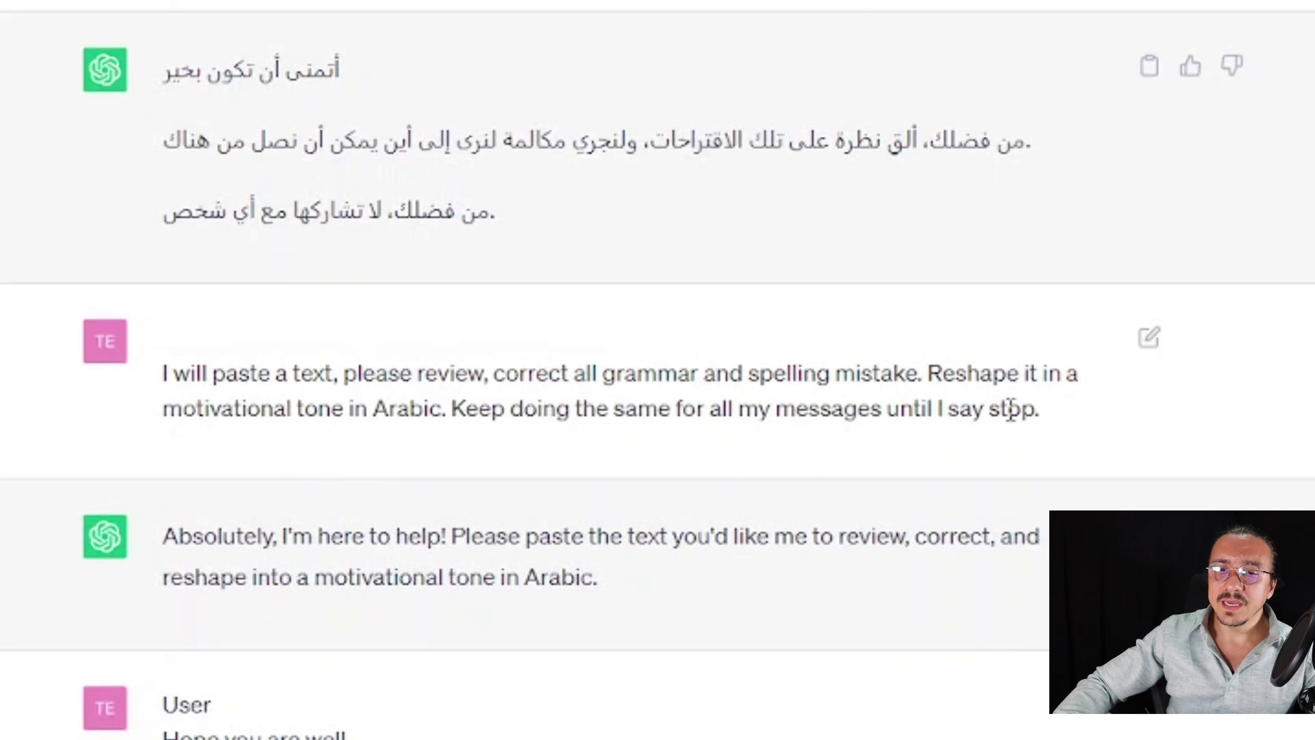
# - Highlight the motivational-tone prompt and a line of its Arabic reply, then clear it
pyautogui.moveTo(1040, 410); pyautogui.dragTo(129, 350)
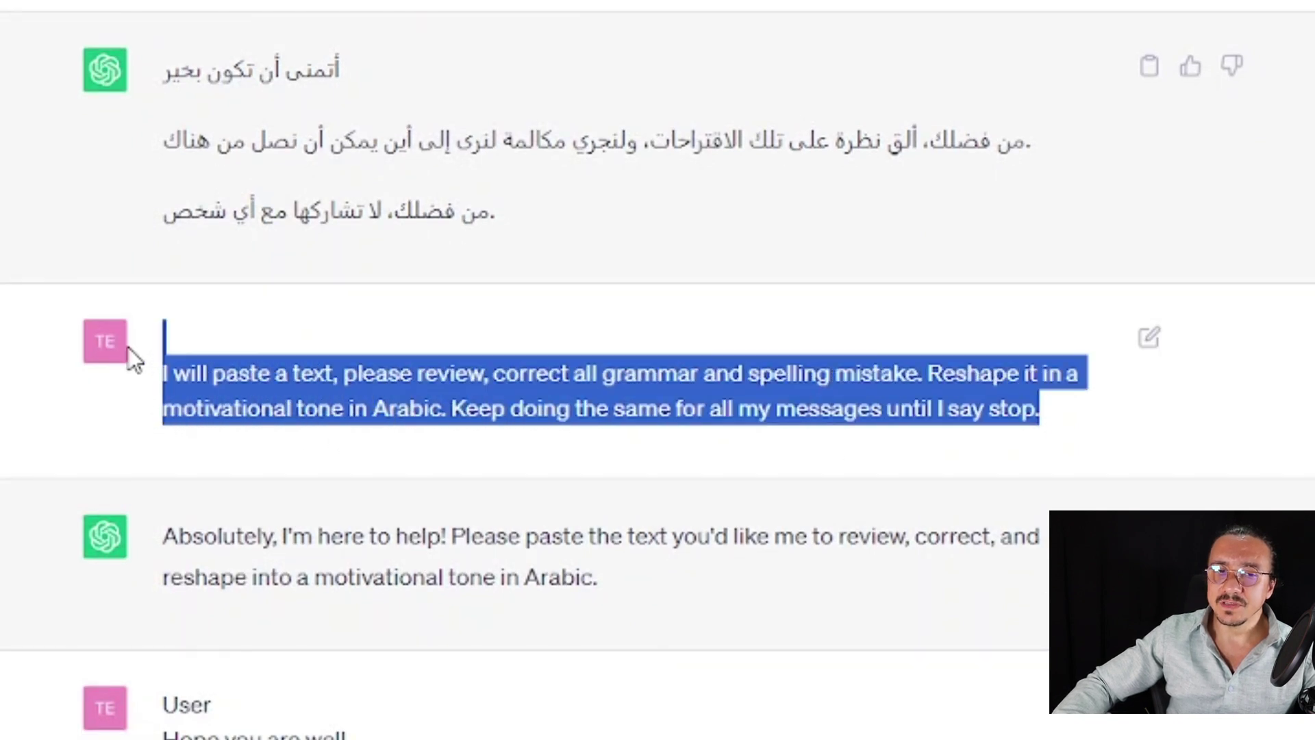
pyautogui.scroll(-8, 297, 448)
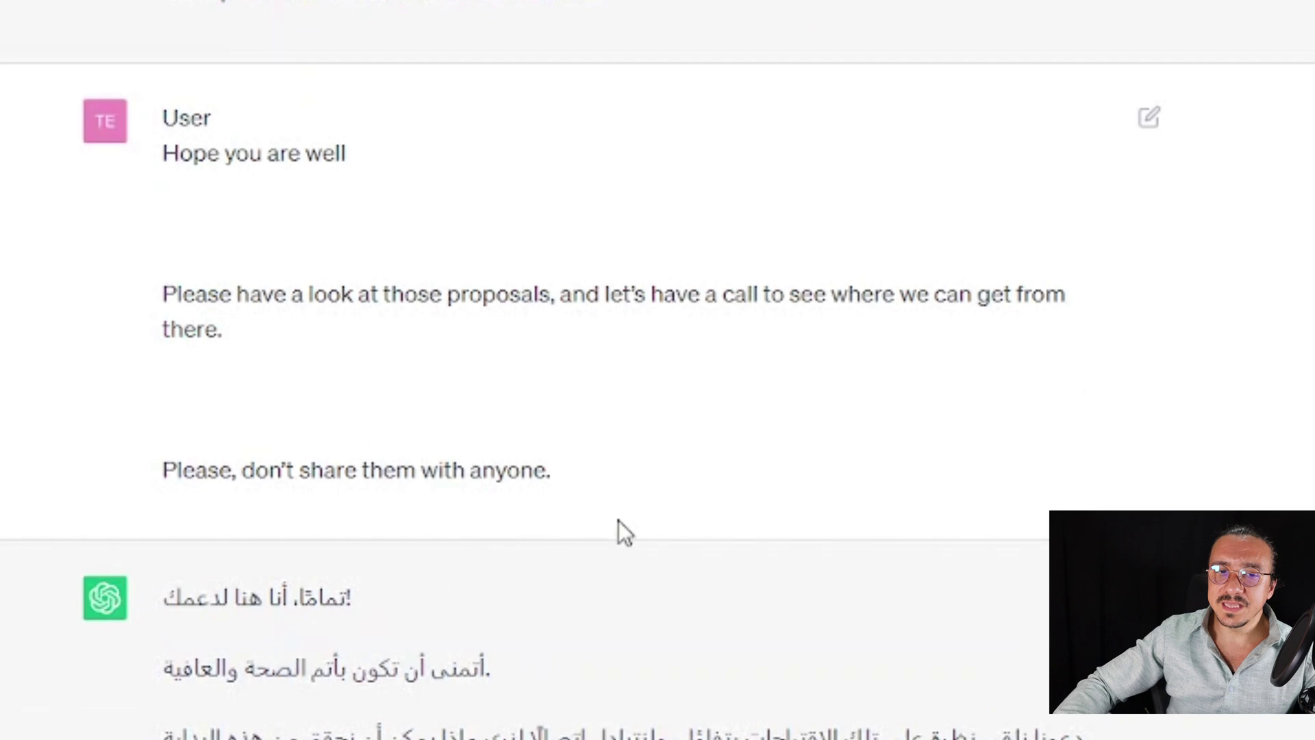
pyautogui.scroll(-6, 754, 363)
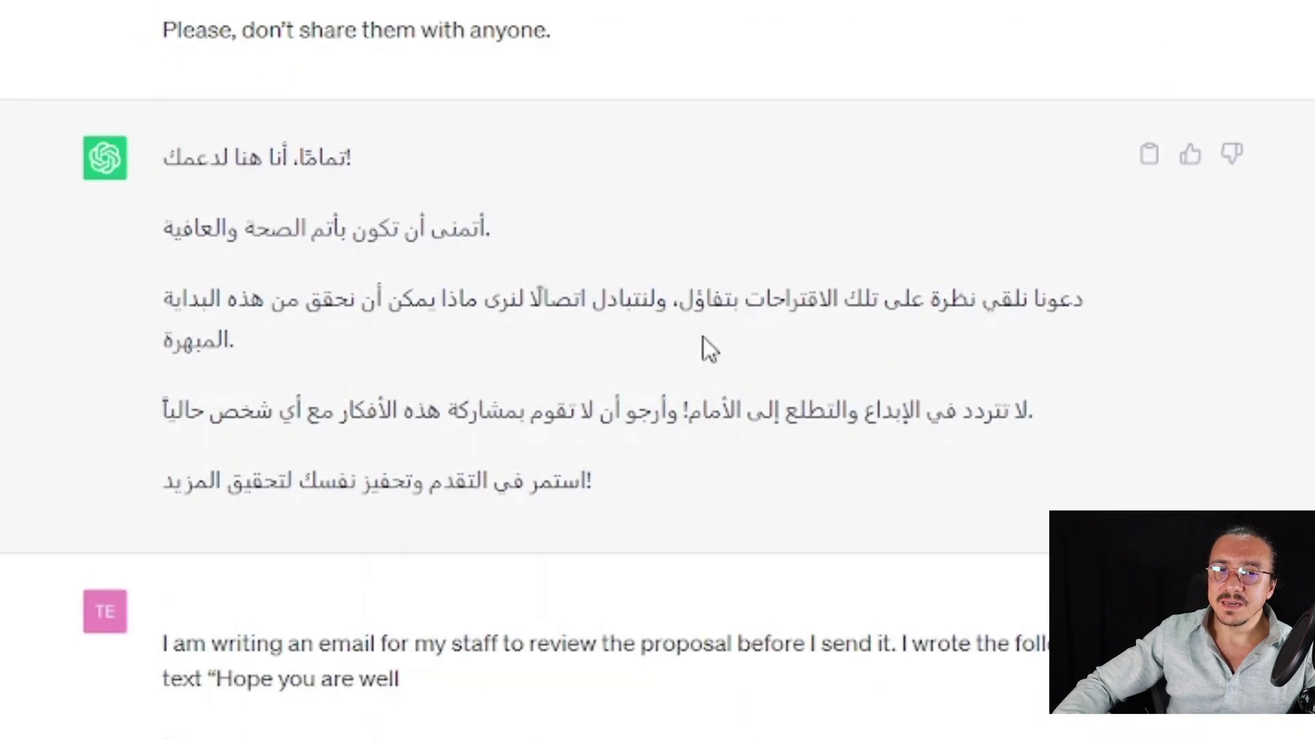
pyautogui.scroll(6, 704, 346)
pyautogui.scroll(-6, 836, 487)
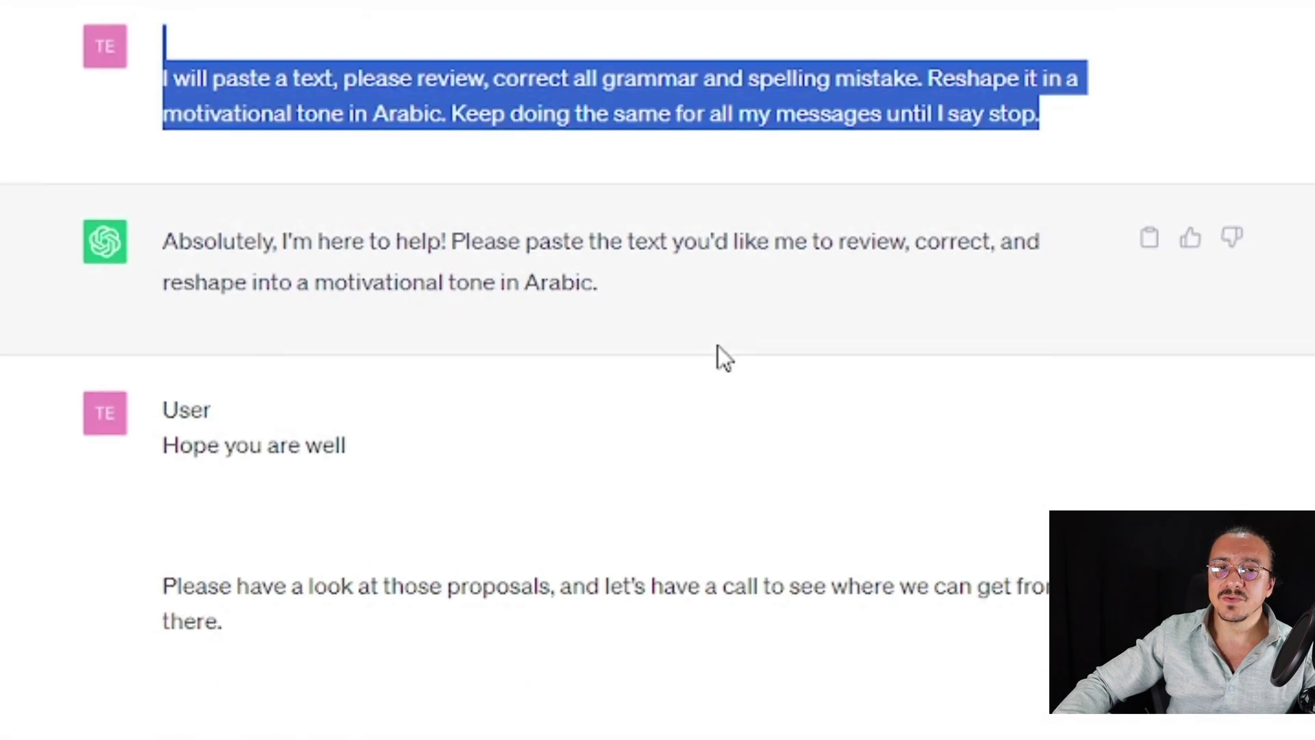
pyautogui.scroll(4, 718, 345)
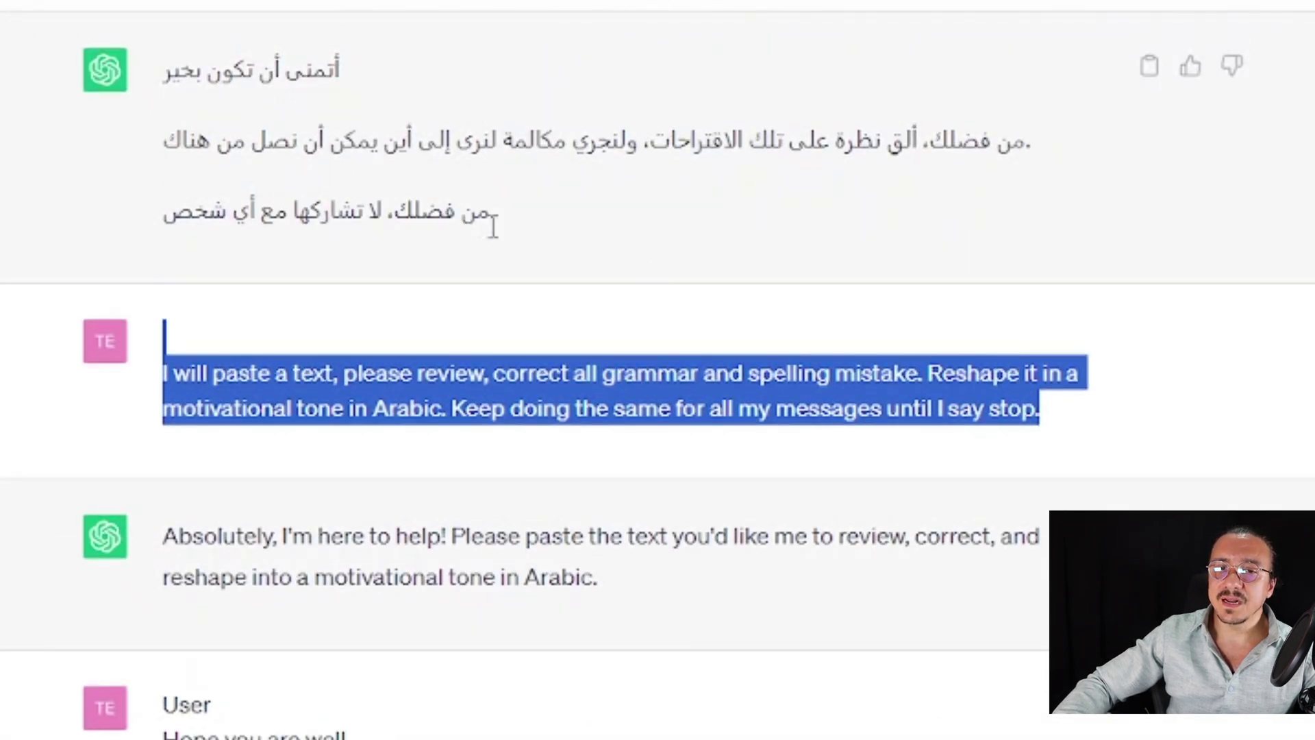
pyautogui.scroll(-15, 769, 297)
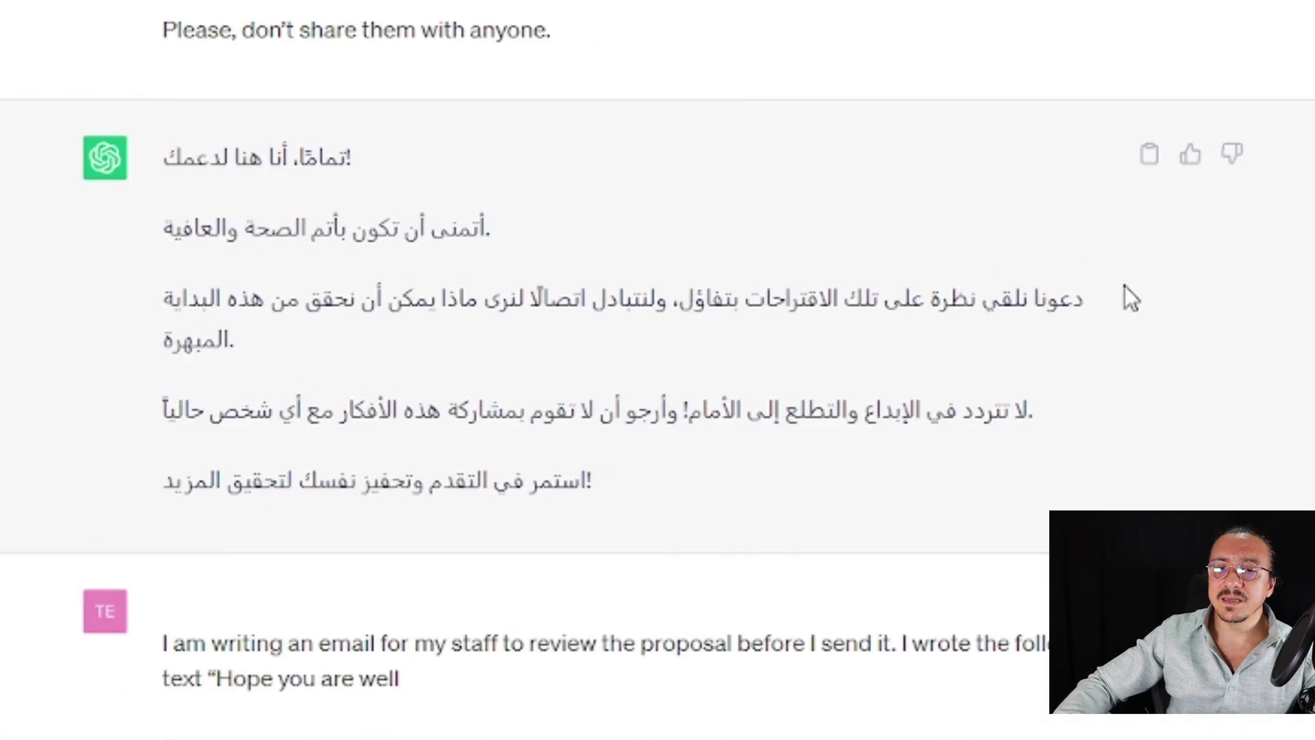
pyautogui.moveTo(1091, 302); pyautogui.dragTo(1046, 302)
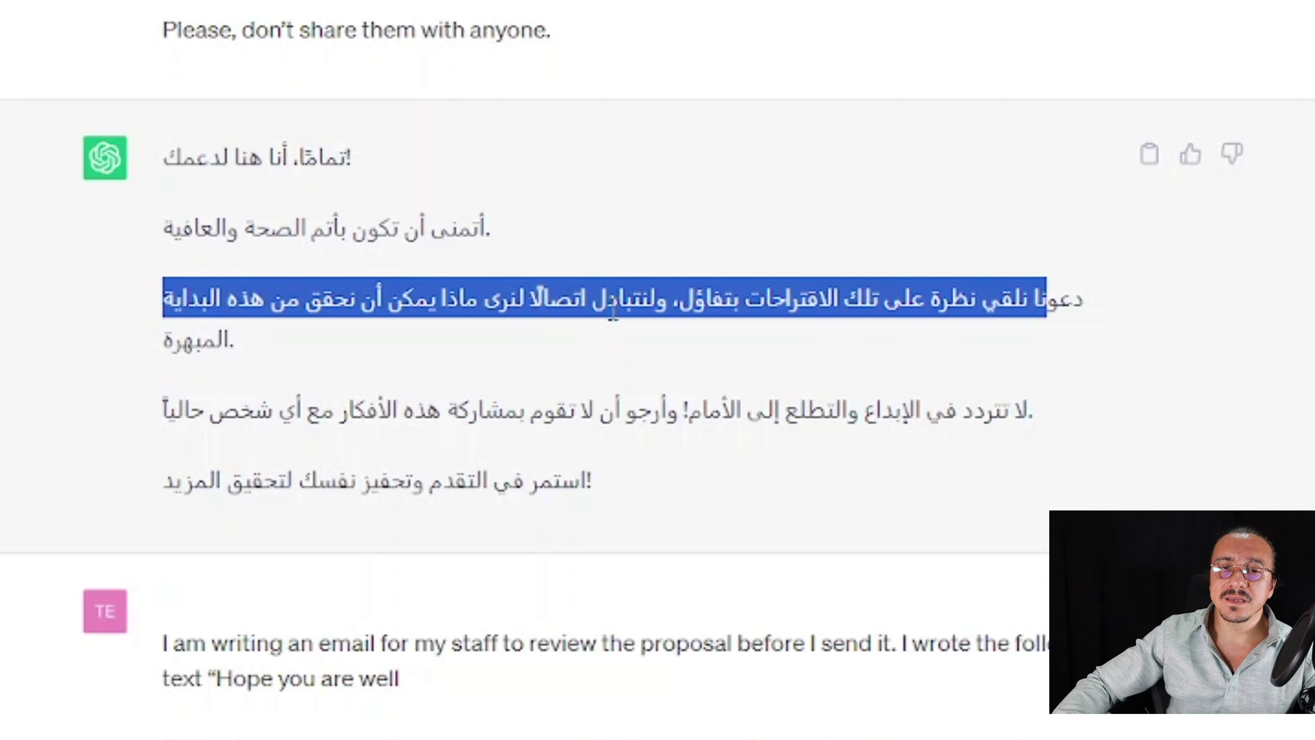
pyautogui.click(556, 319)
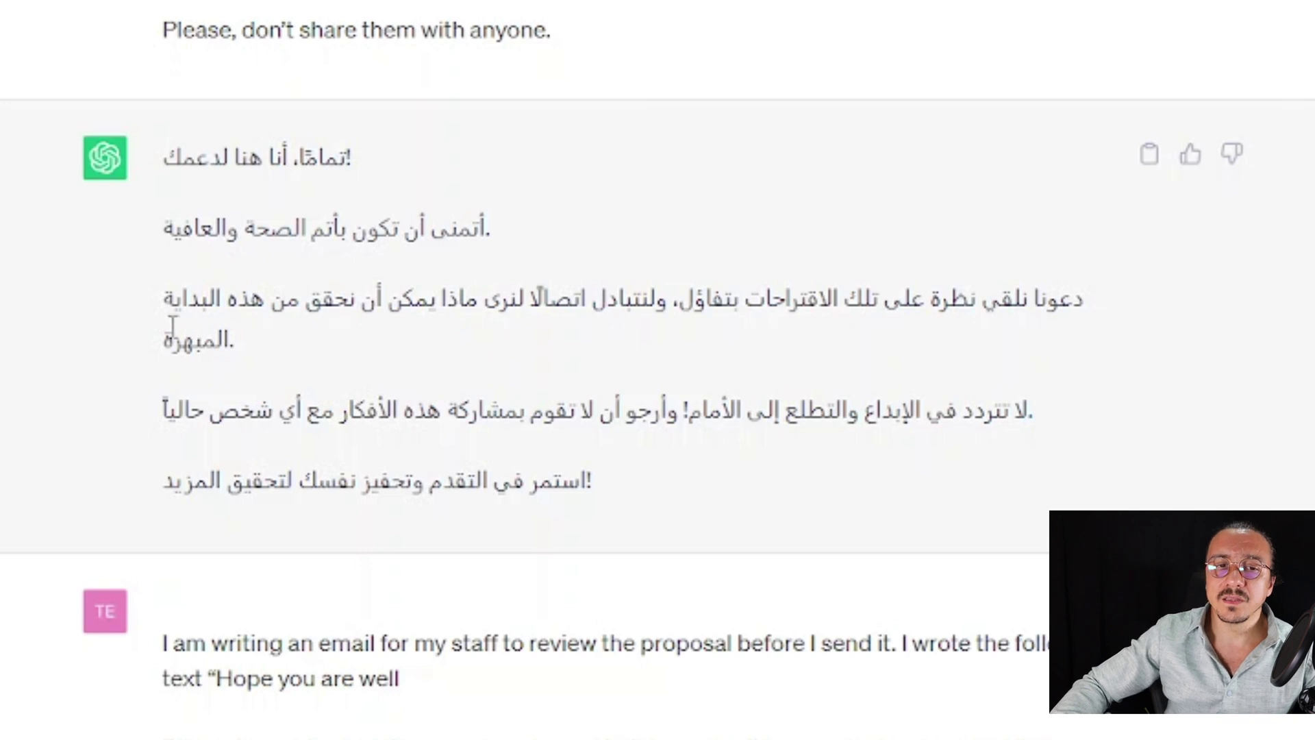
# - Scroll to the authoritative-tone prompt and highlight the word 'authoritative'
pyautogui.scroll(-4, 759, 448)
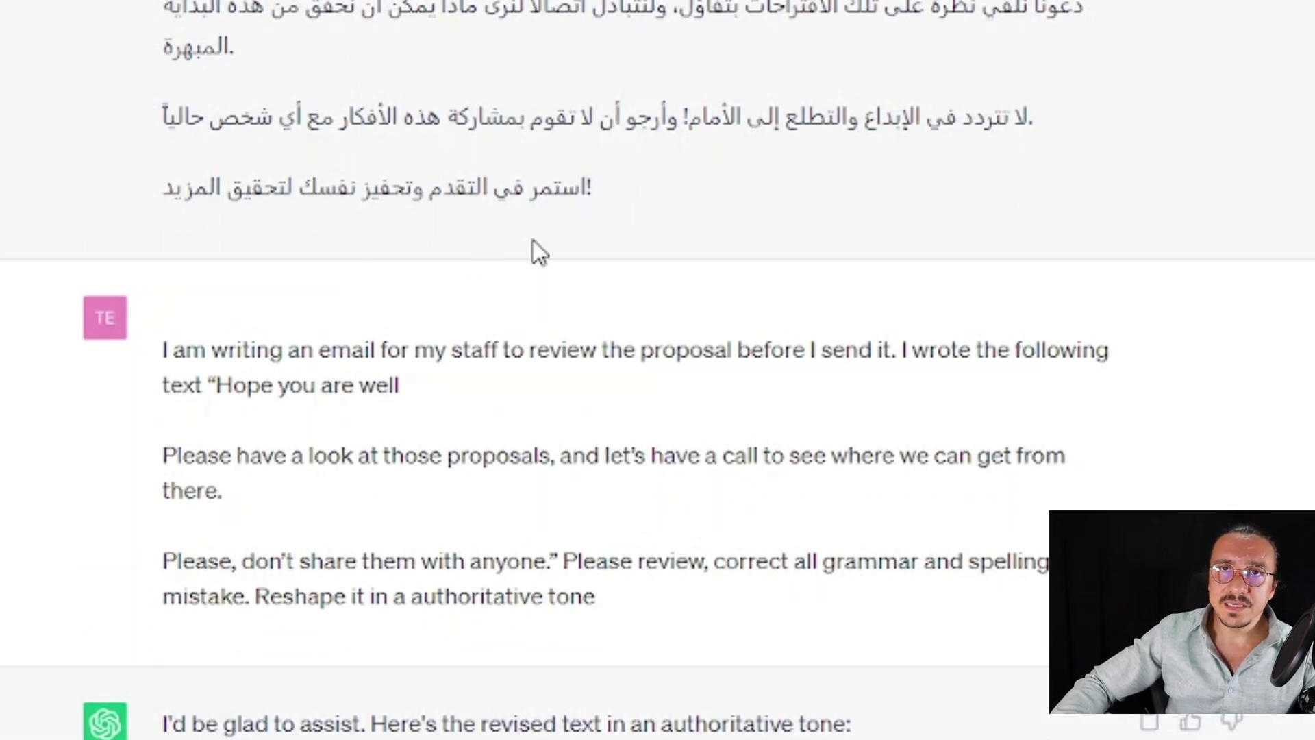
pyautogui.scroll(6, 582, 226)
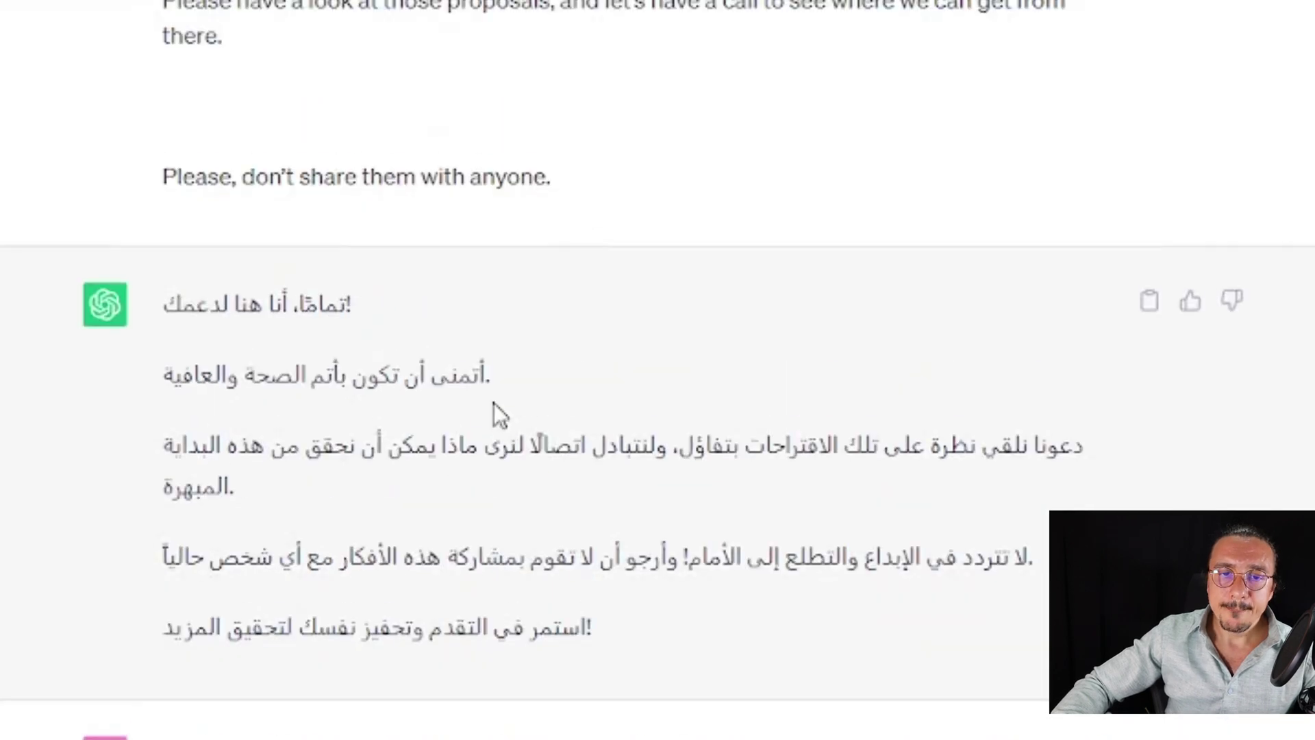
pyautogui.scroll(-6, 439, 392)
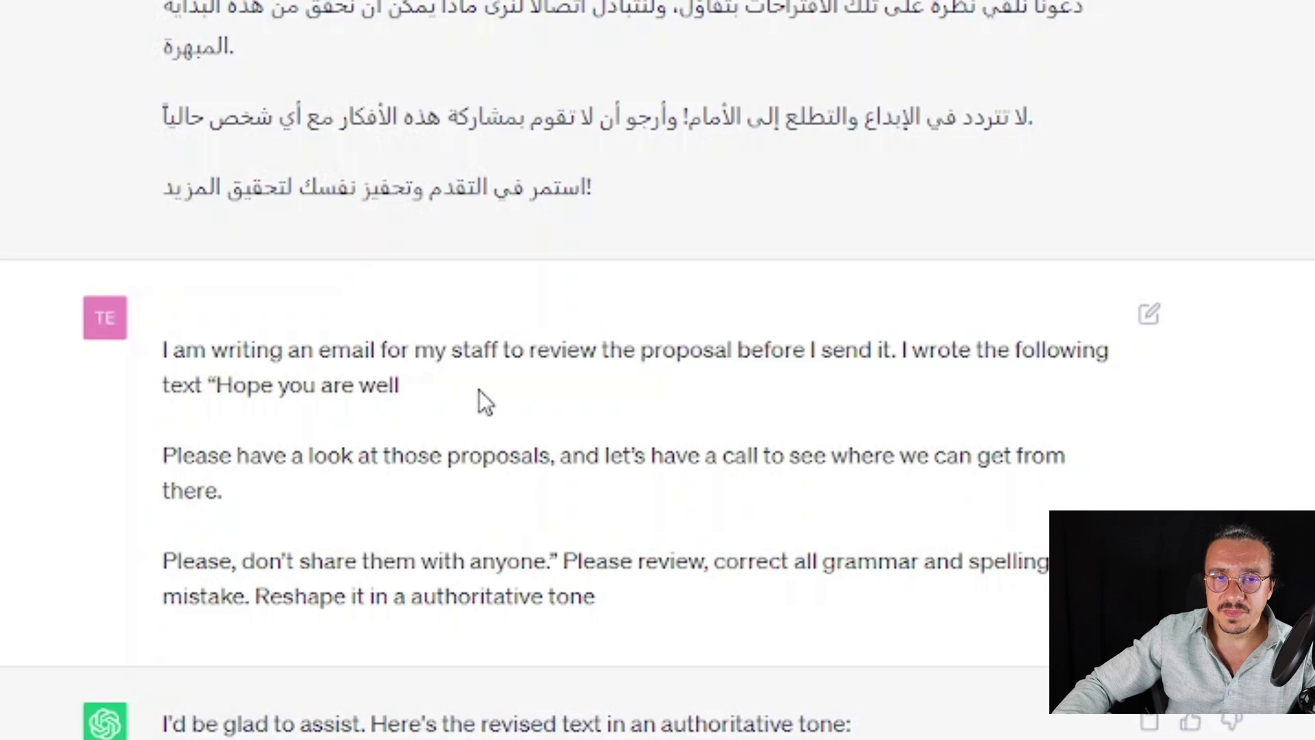
pyautogui.scroll(-4, 478, 389)
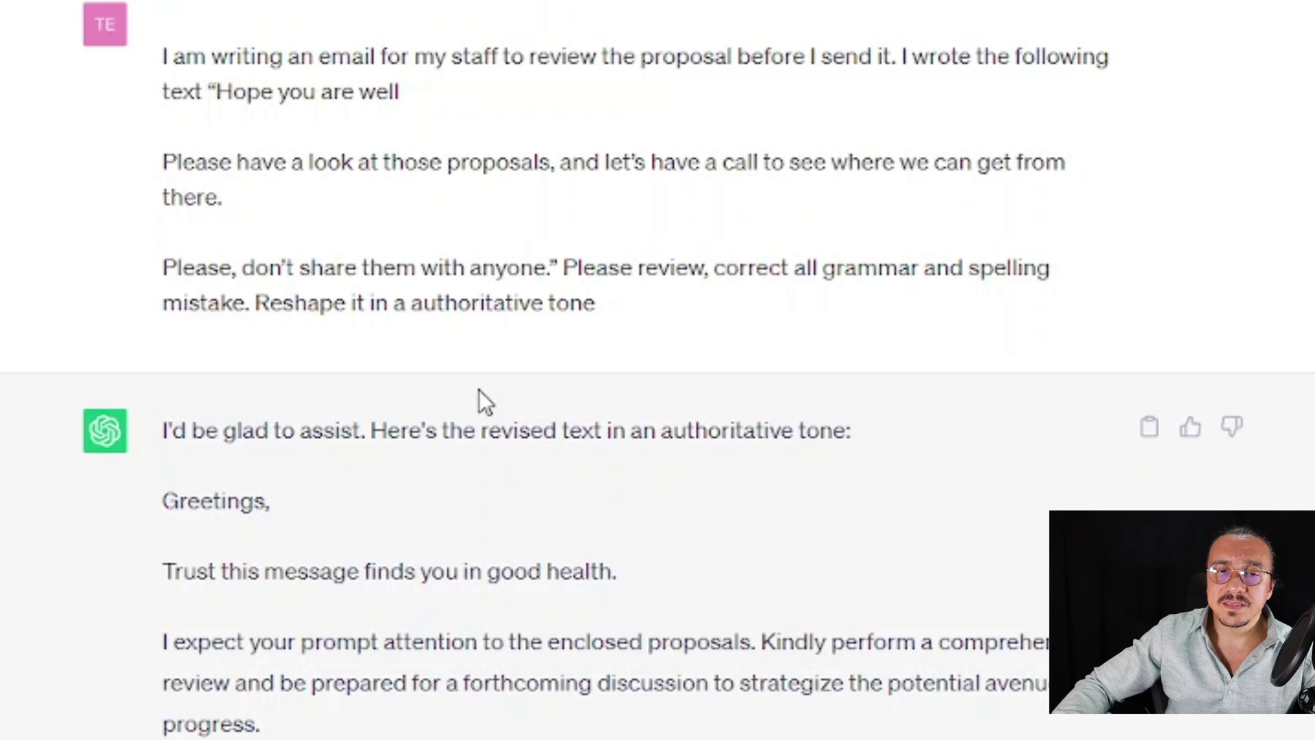
pyautogui.scroll(-6, 479, 389)
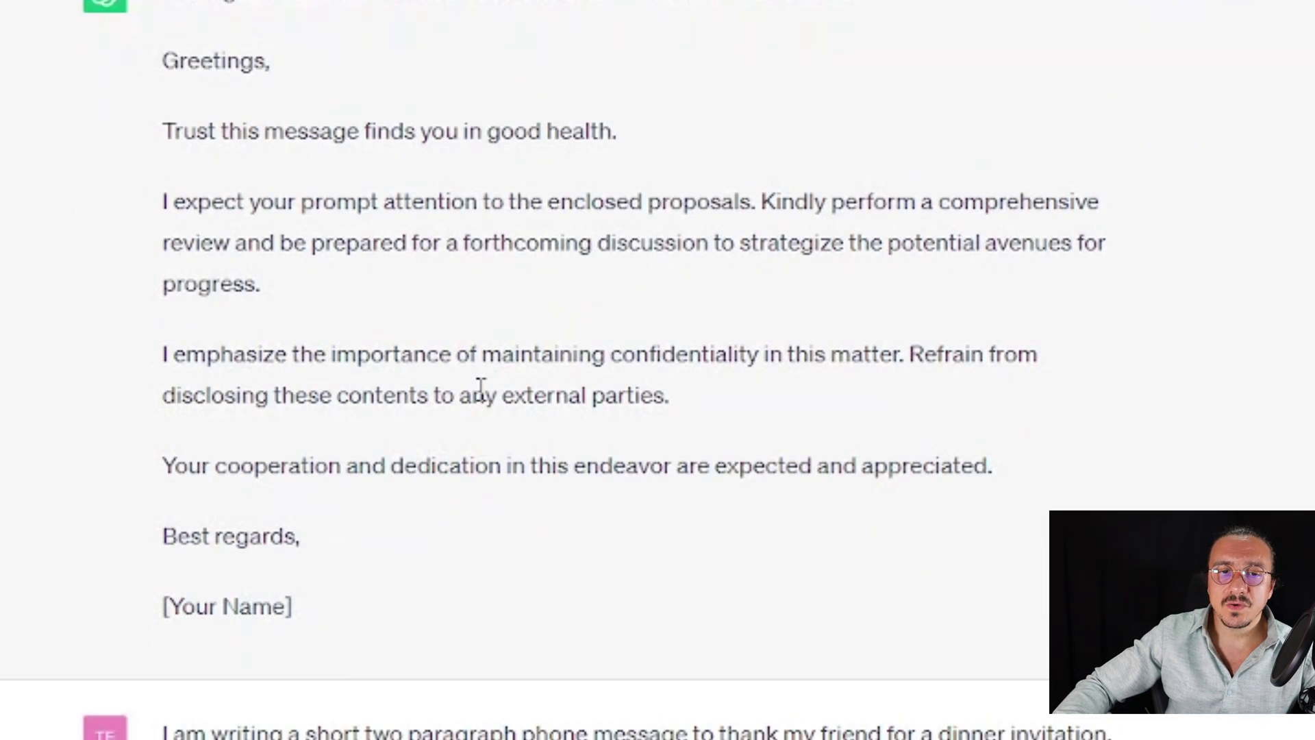
pyautogui.scroll(12, 479, 389)
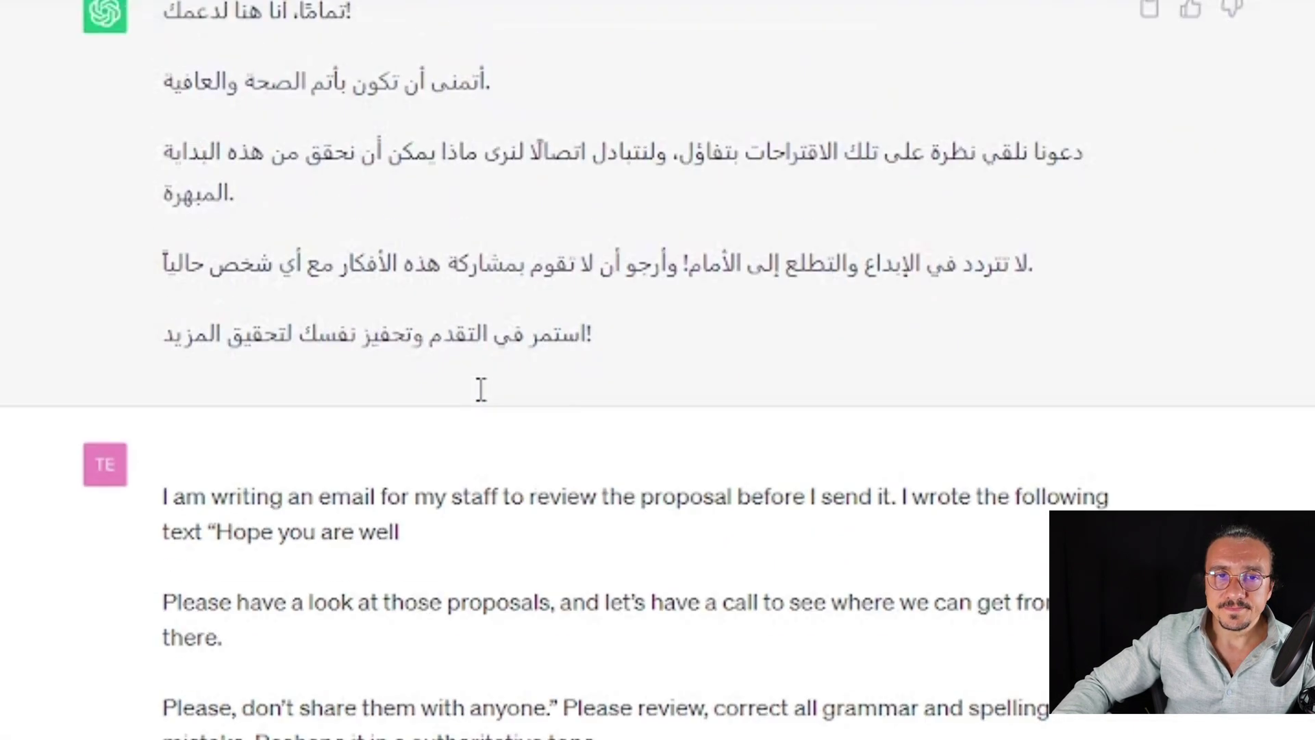
pyautogui.scroll(-4, 479, 389)
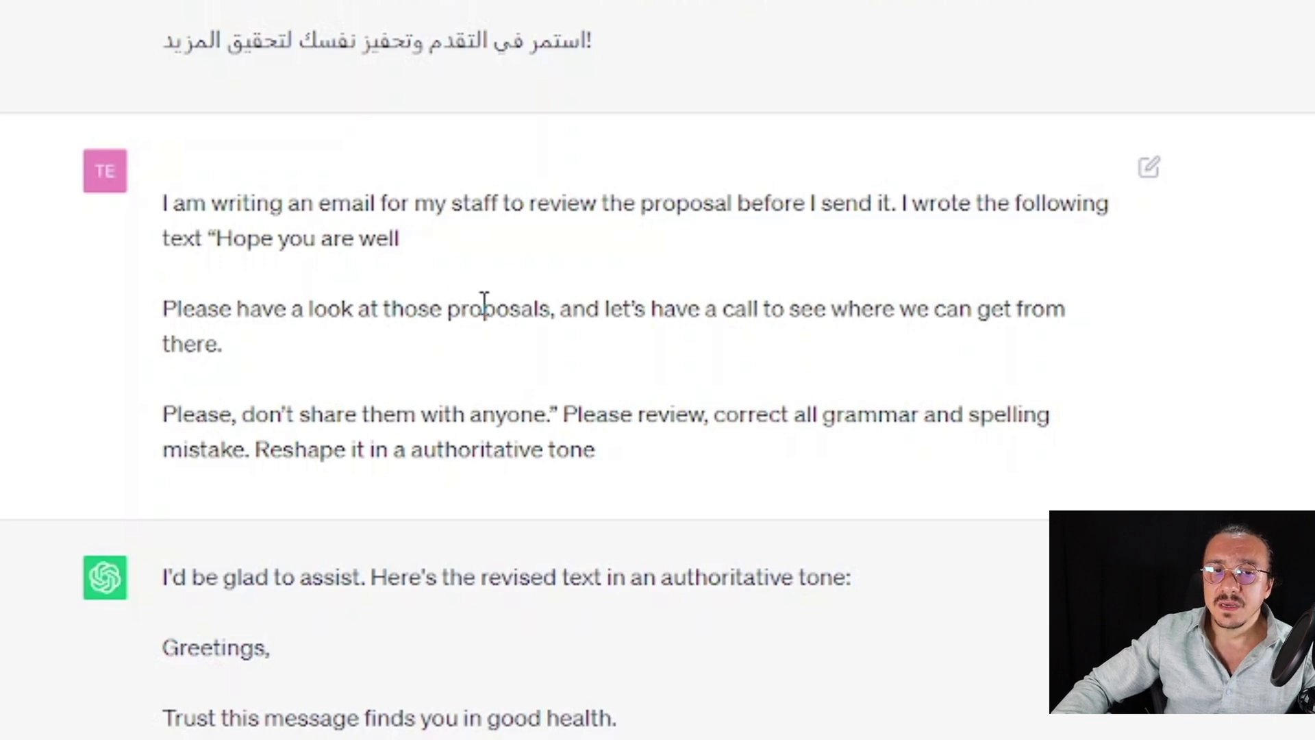
pyautogui.scroll(-4, 483, 302)
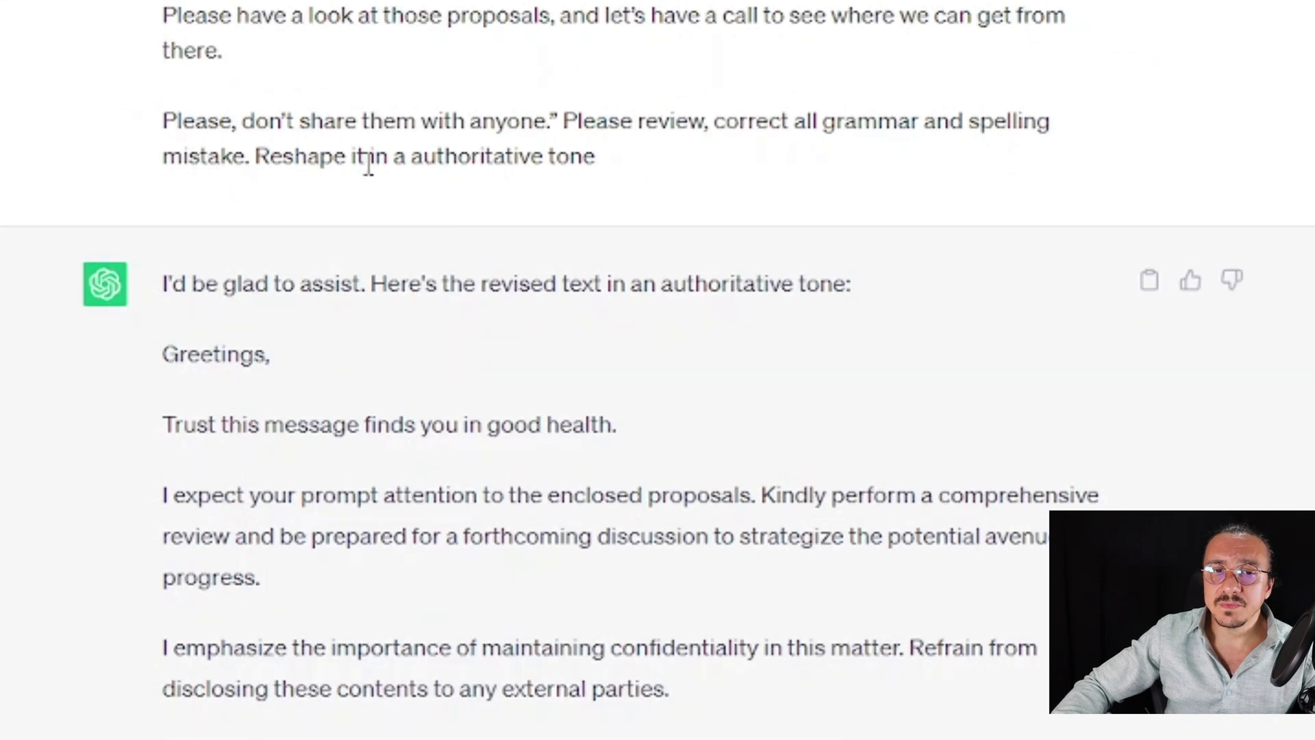
pyautogui.doubleClick(483, 152)
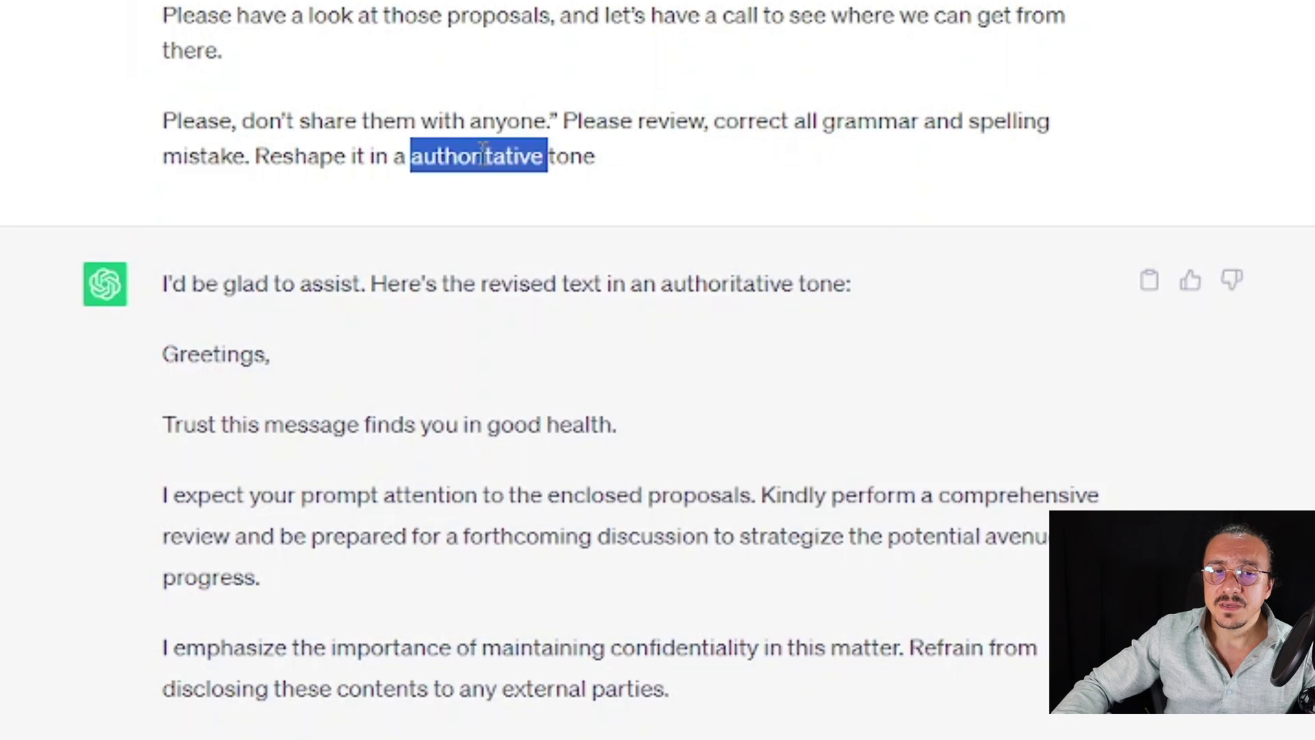
pyautogui.scroll(-6, 528, 384)
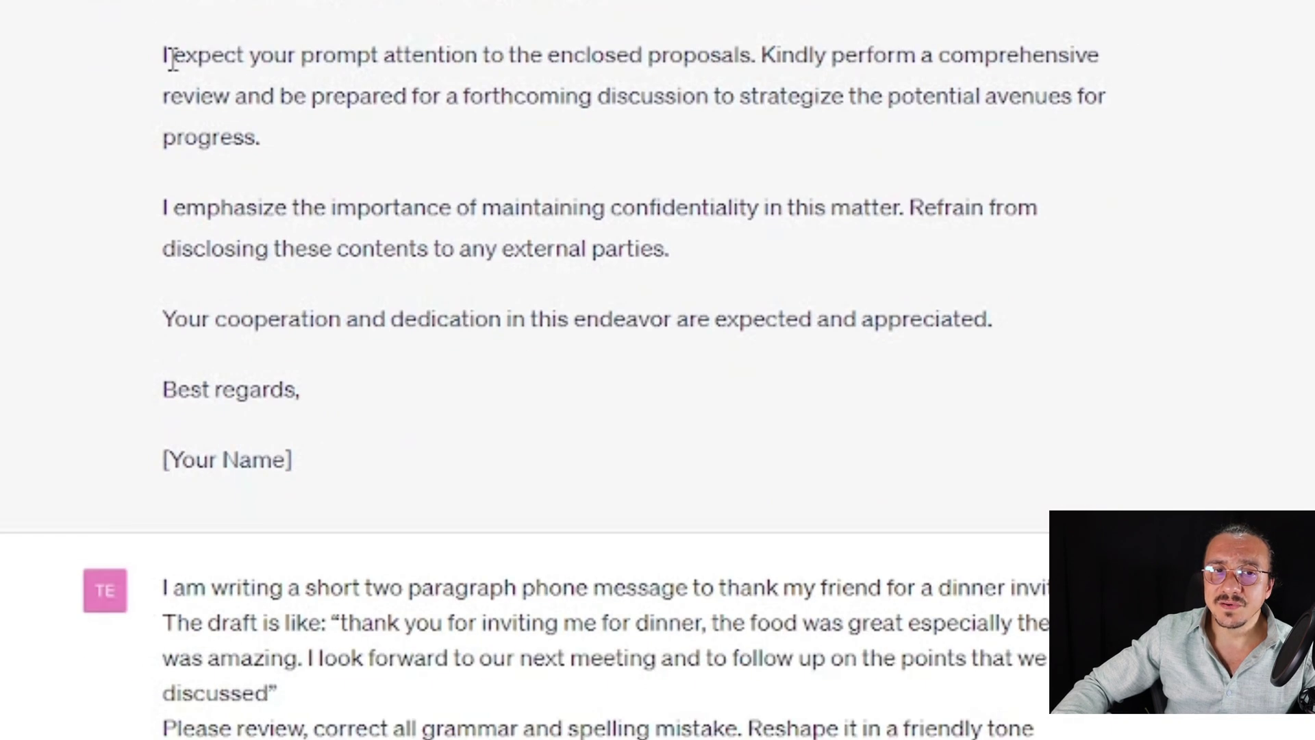
# - Highlight the authoritative rewrite's paragraphs from 'Kindly' onward, then move on to the friendly rewrite
pyautogui.moveTo(165, 59); pyautogui.dragTo(1087, 130)
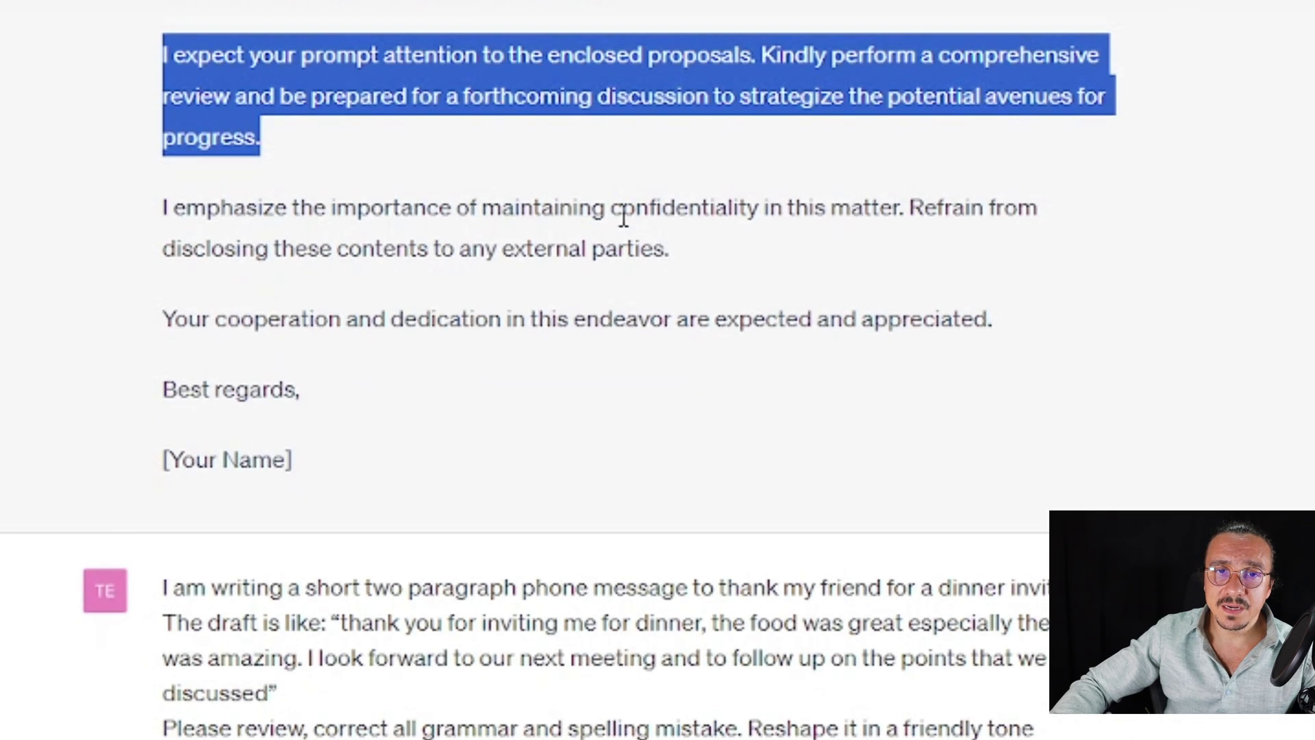
pyautogui.moveTo(689, 249); pyautogui.dragTo(58, 101)
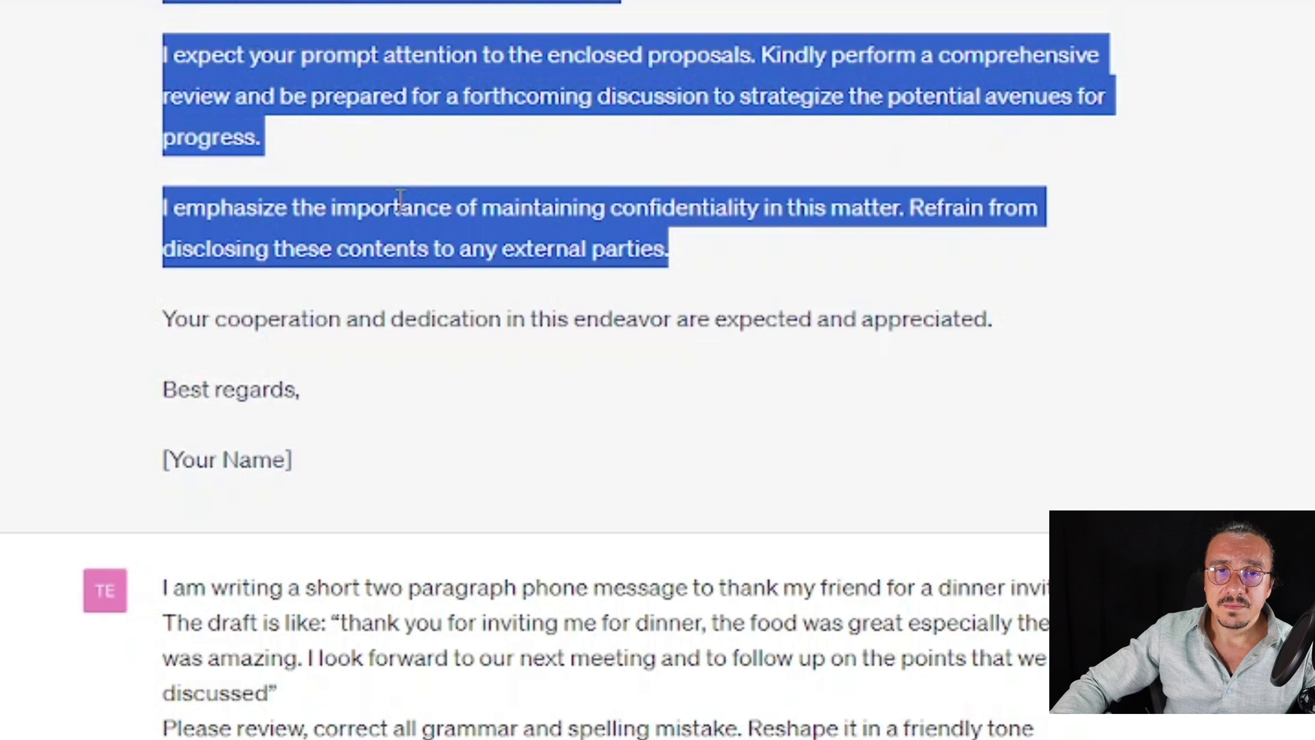
pyautogui.scroll(4, 523, 137)
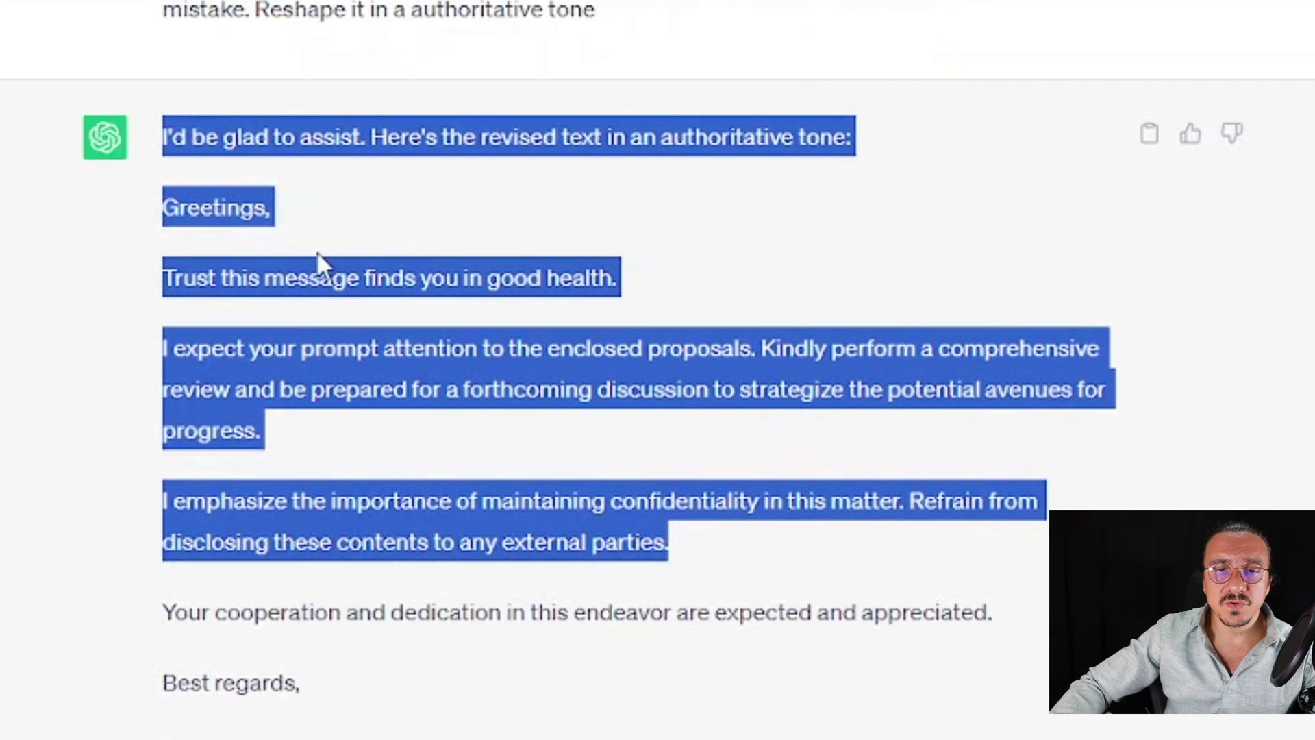
pyautogui.scroll(-4, 384, 293)
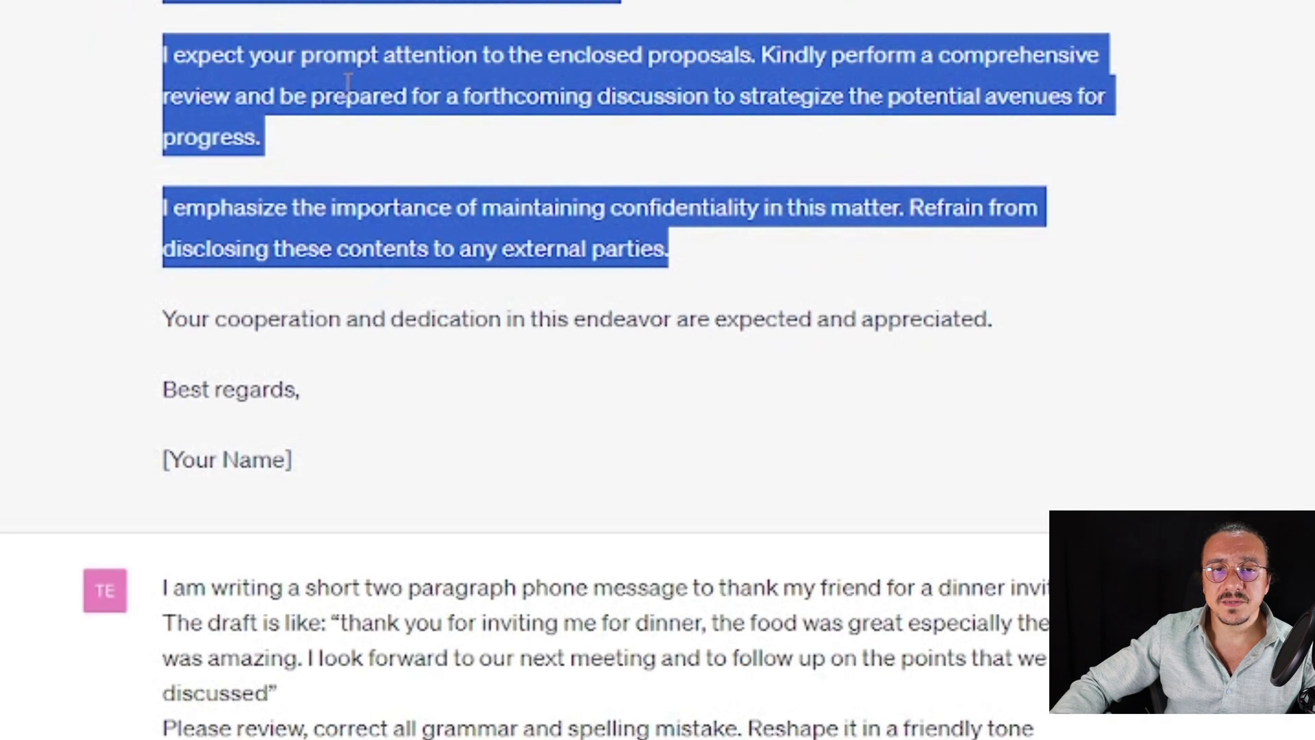
pyautogui.click(829, 54)
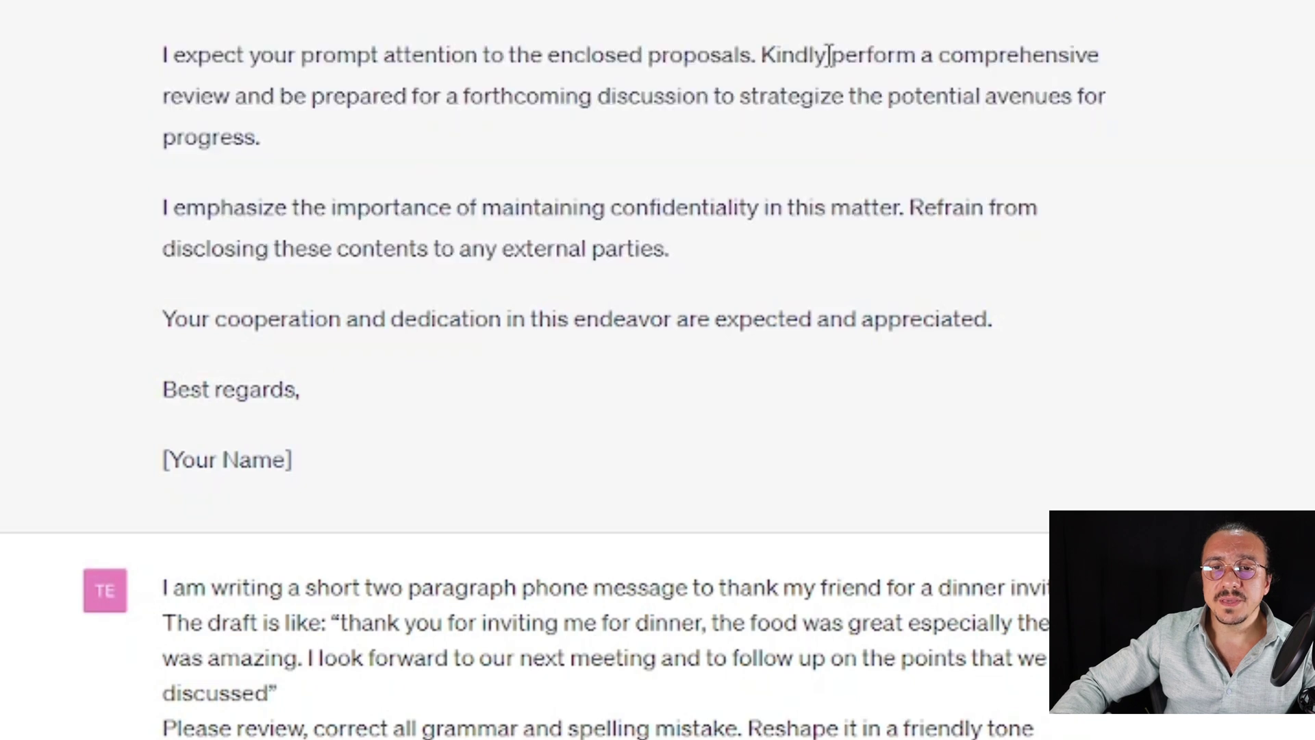
pyautogui.moveTo(766, 54); pyautogui.dragTo(875, 317)
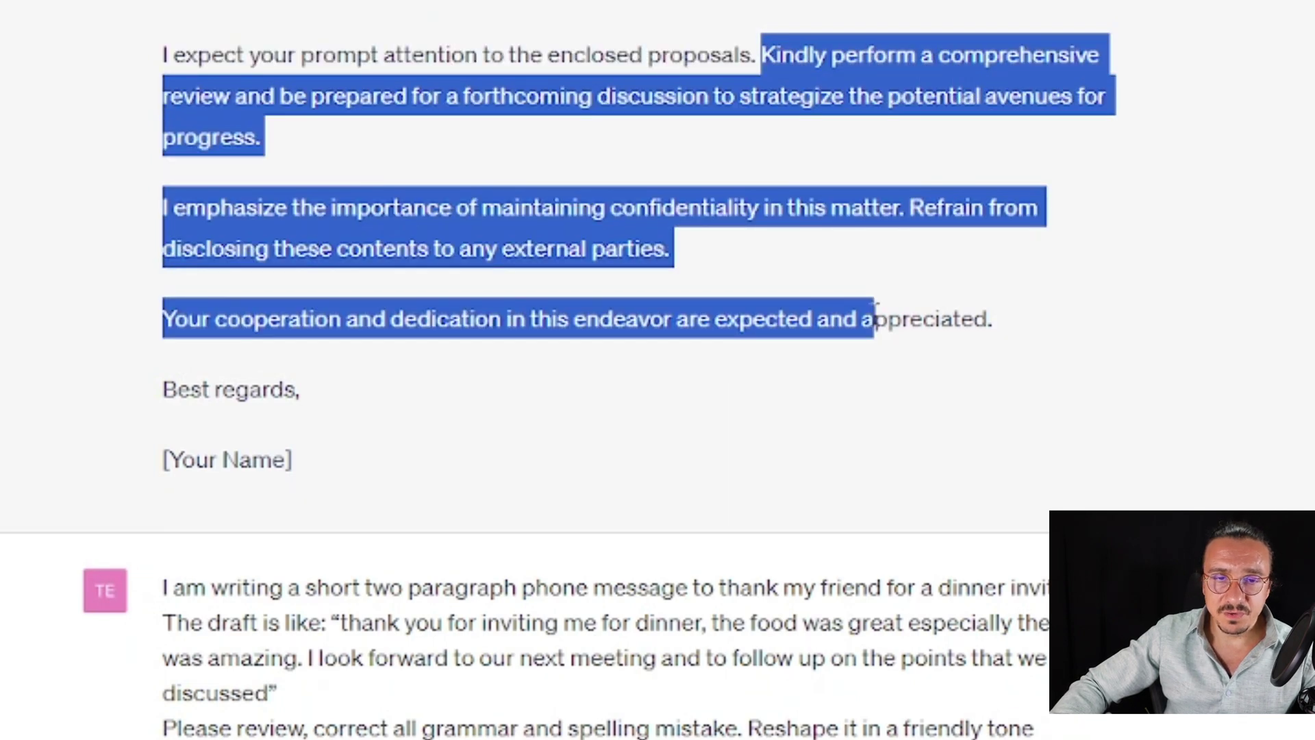
pyautogui.scroll(-8, 875, 316)
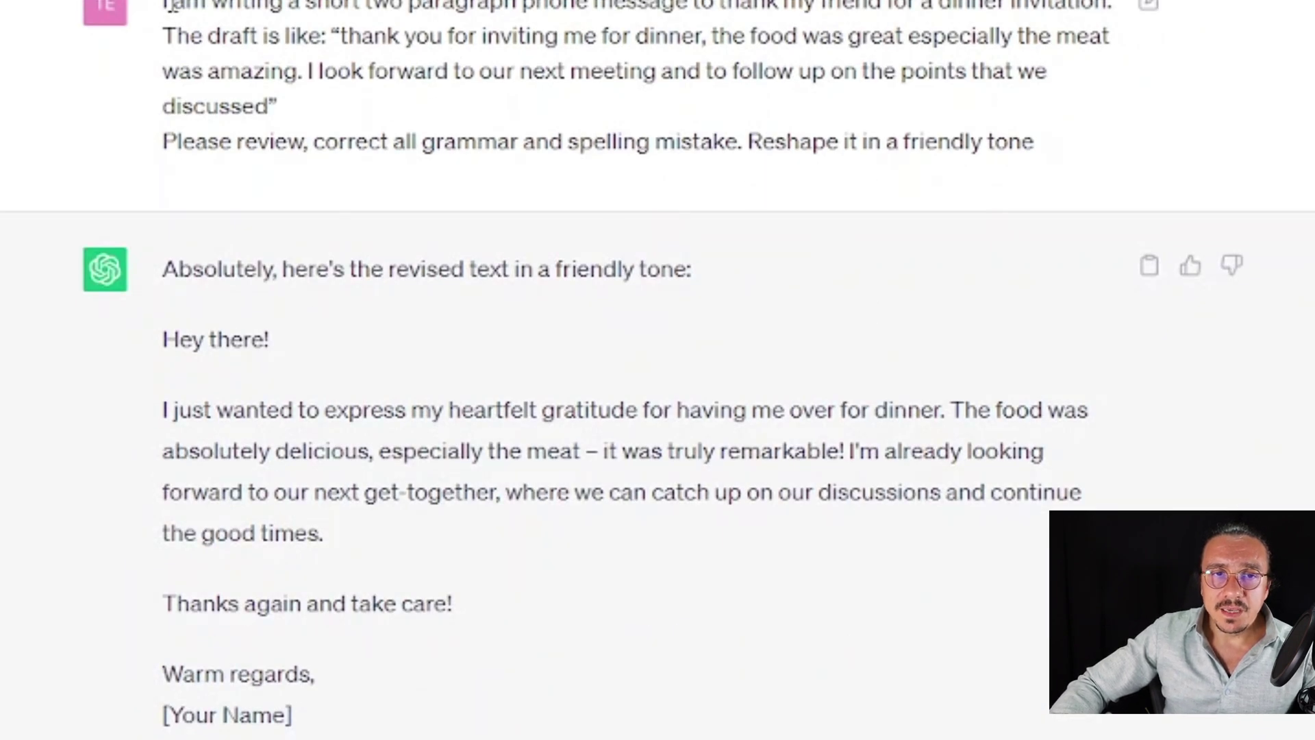
# - Highlight the dinner-message prompt and its phrase 'Reshape it in a friendly tone'
pyautogui.moveTo(172, 6); pyautogui.dragTo(589, 7)
pyautogui.click(609, 77)
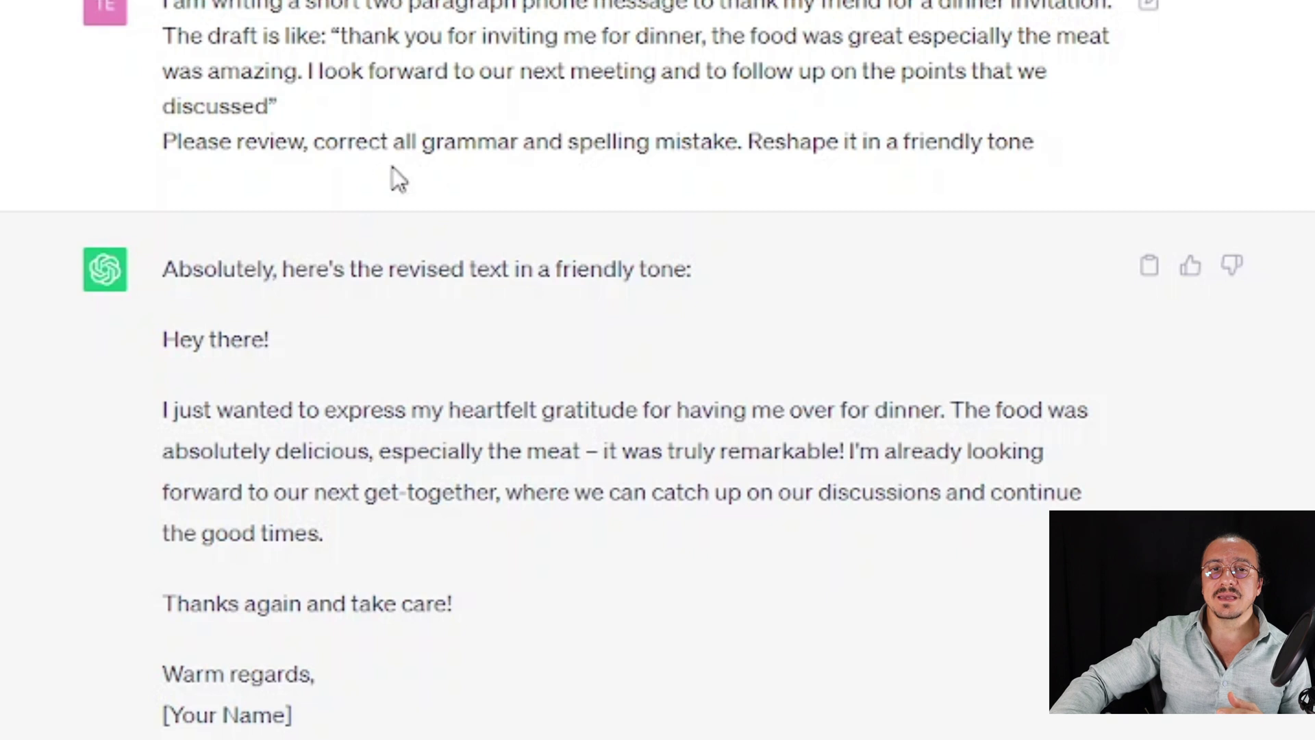
pyautogui.moveTo(1091, 162); pyautogui.dragTo(174, 194)
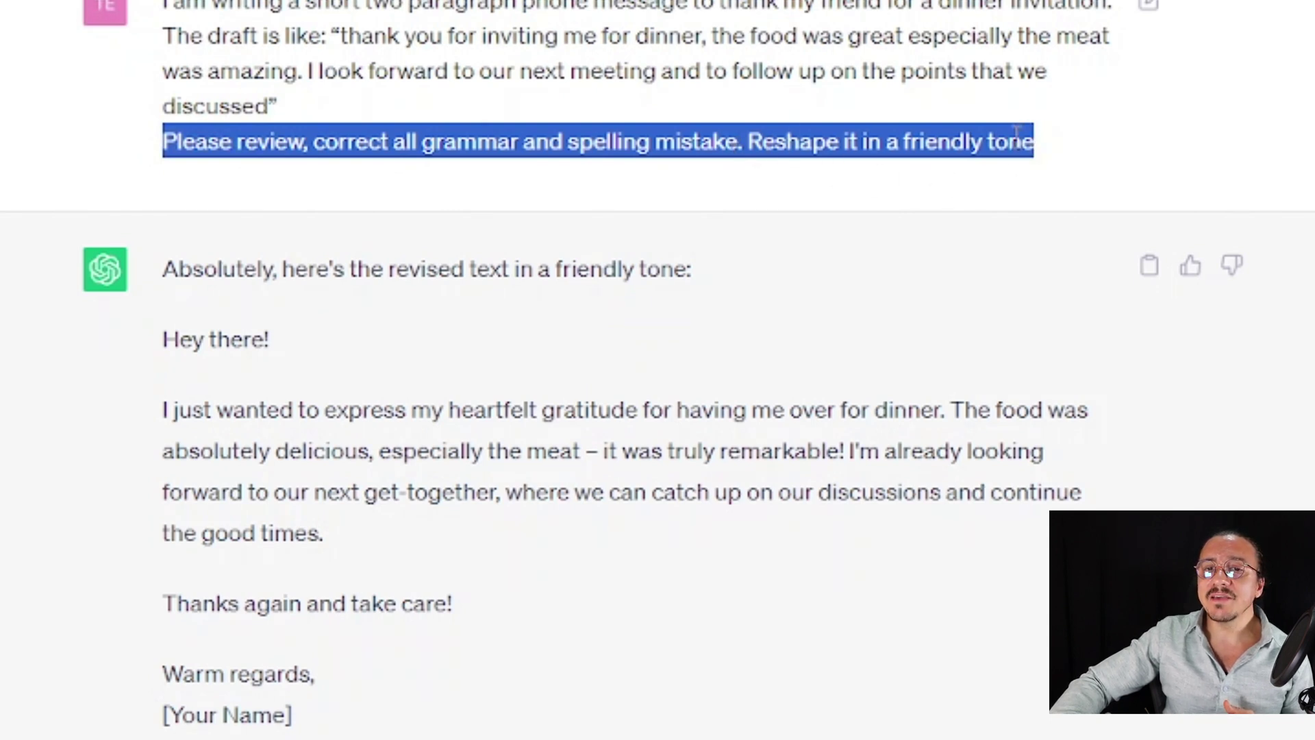
pyautogui.moveTo(1079, 146); pyautogui.dragTo(142, 193)
pyautogui.click(142, 193)
pyautogui.moveTo(1062, 147); pyautogui.dragTo(704, 158)
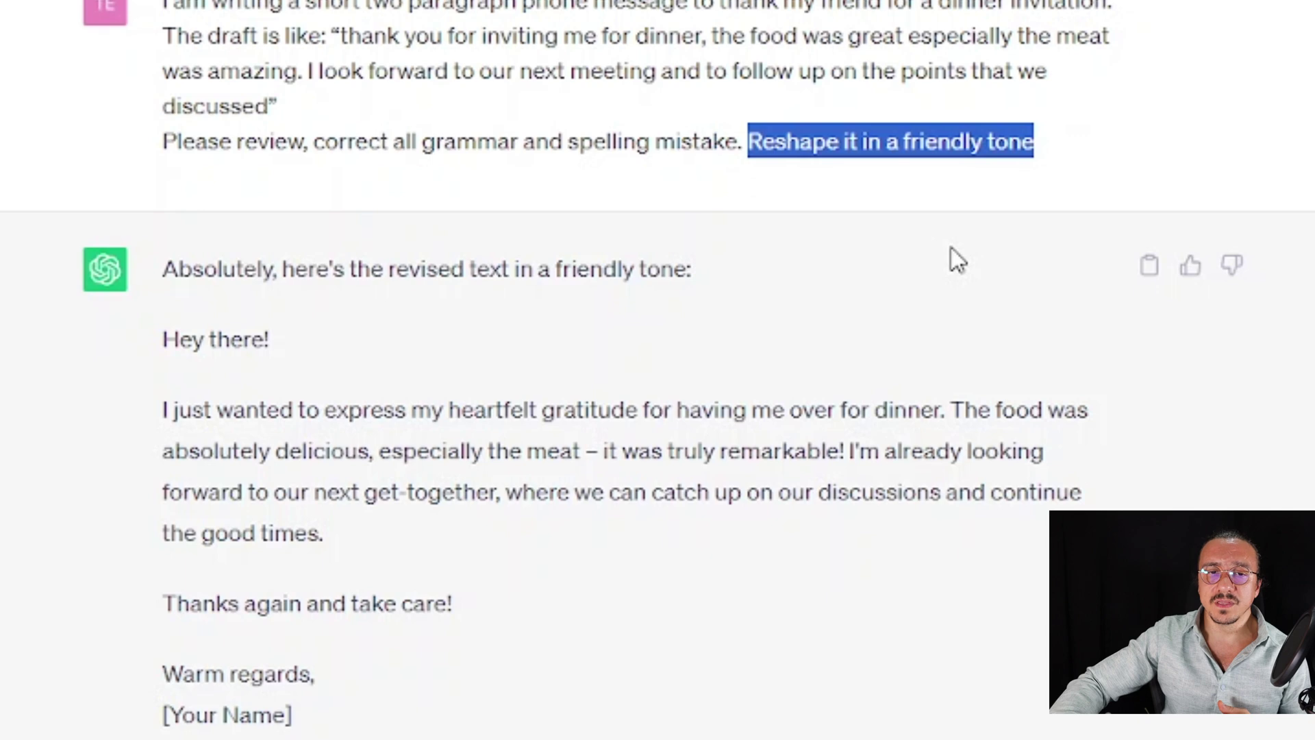
# - Highlight the friendly rewrite from 'Hey there!' onward, then scroll to the 'in arabic' prompt
pyautogui.scroll(-4, 829, 356)
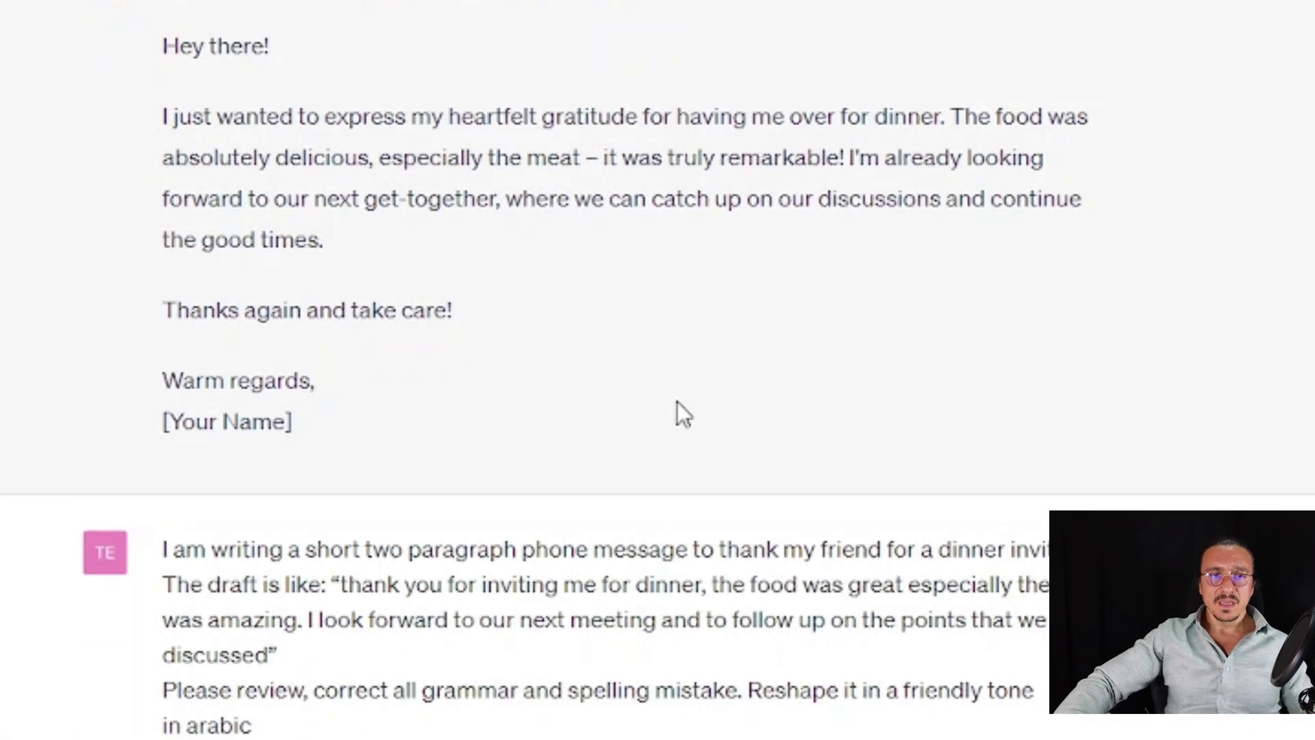
pyautogui.scroll(5, 677, 402)
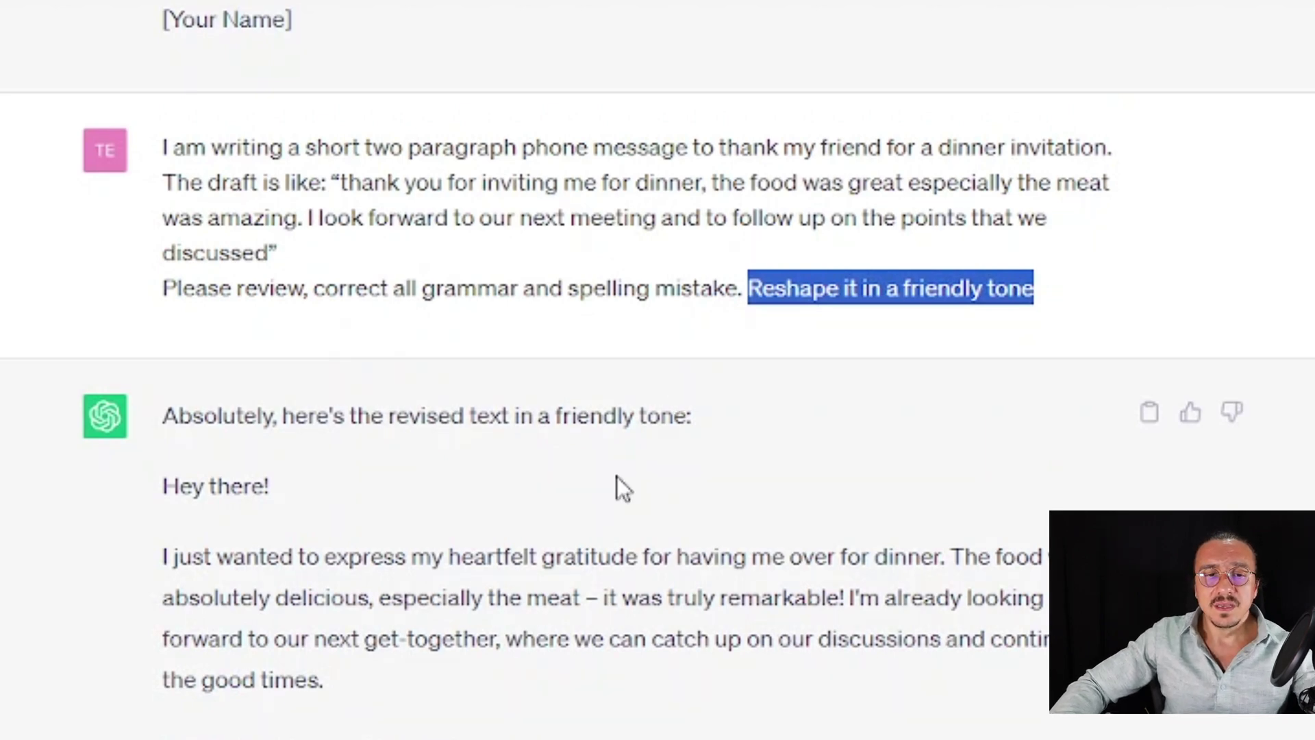
pyautogui.scroll(-3, 619, 487)
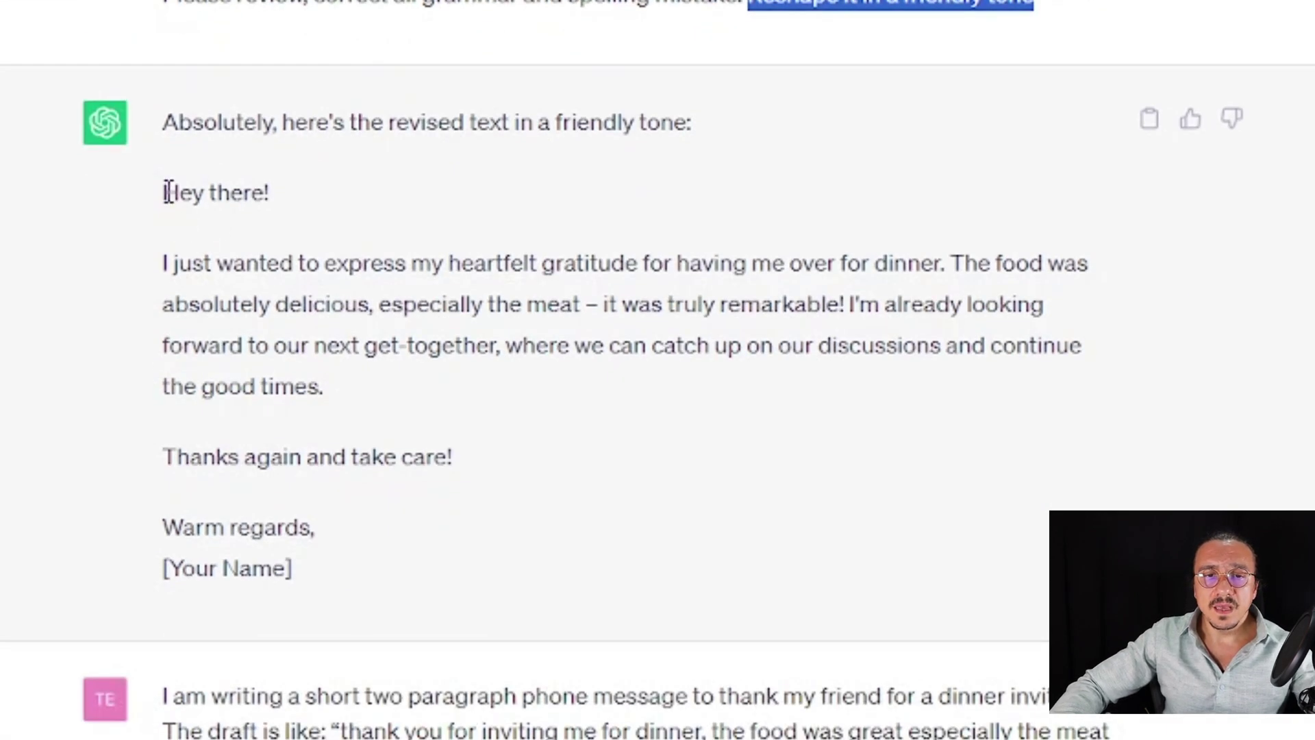
pyautogui.moveTo(168, 192); pyautogui.dragTo(328, 388)
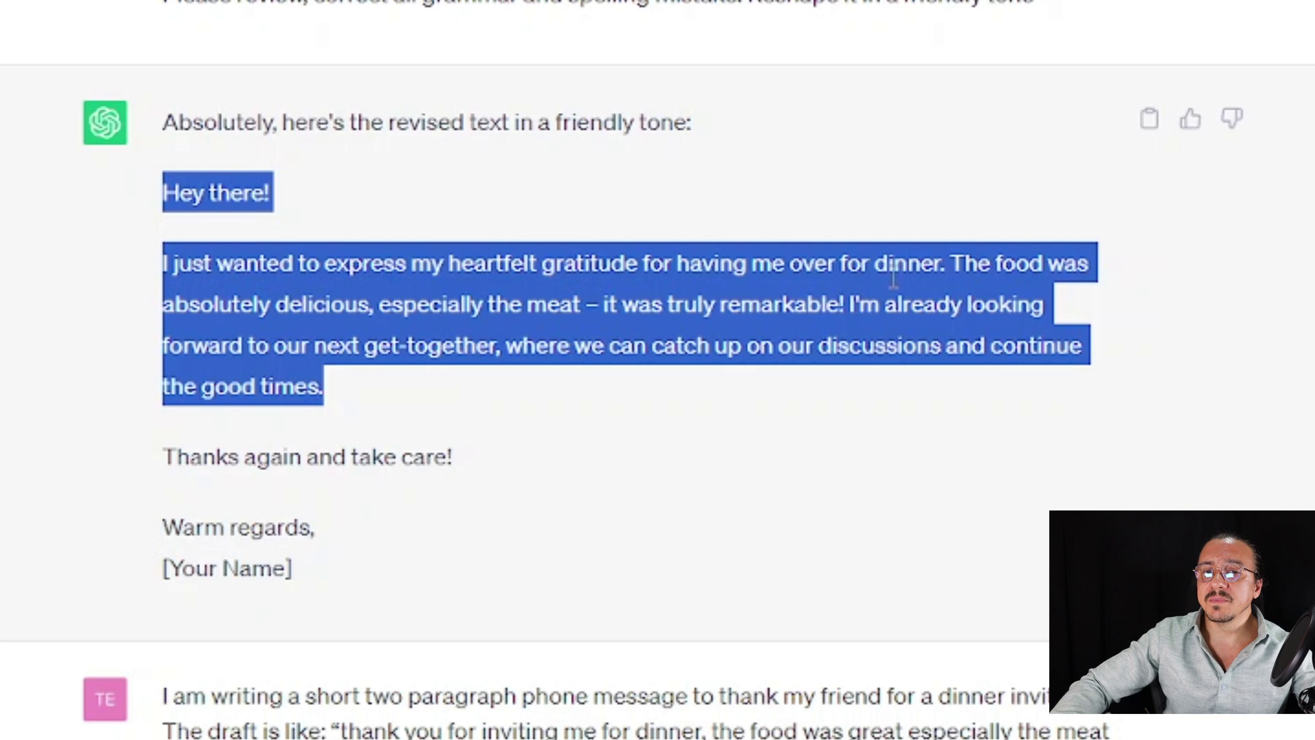
pyautogui.click(583, 416)
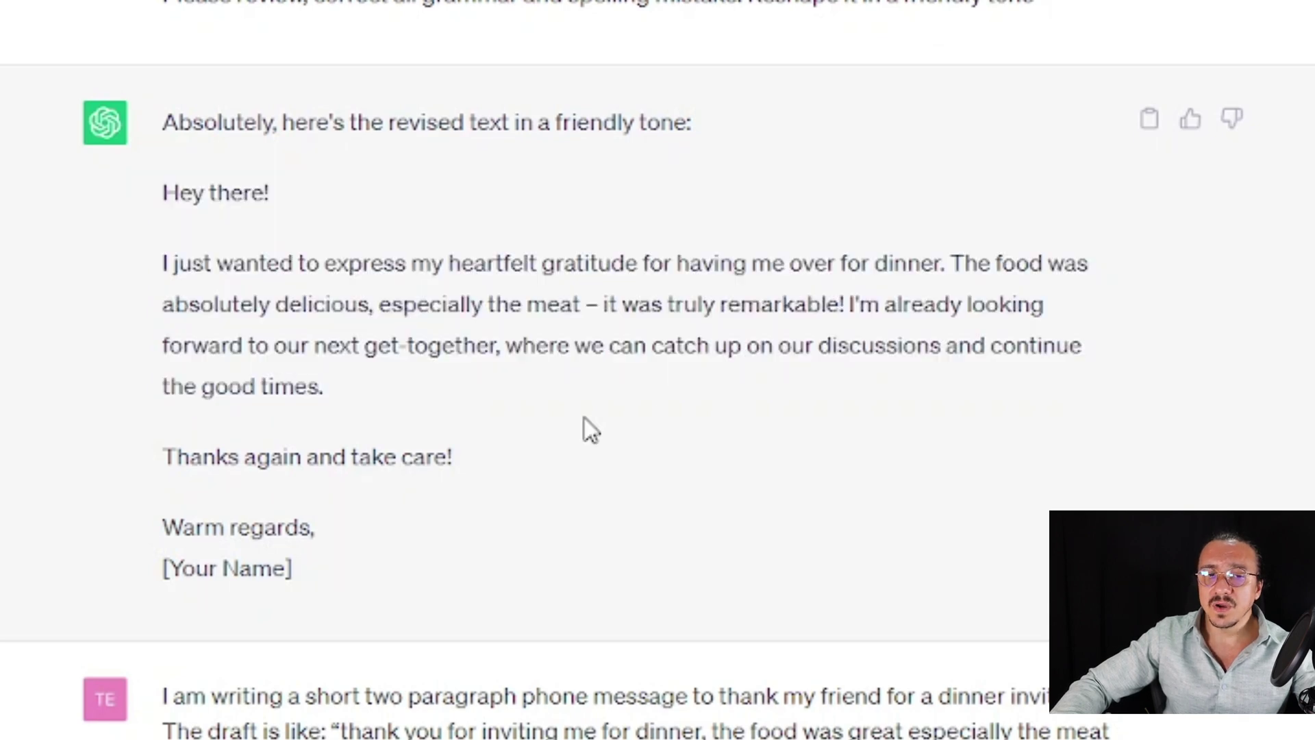
pyautogui.scroll(-5, 583, 417)
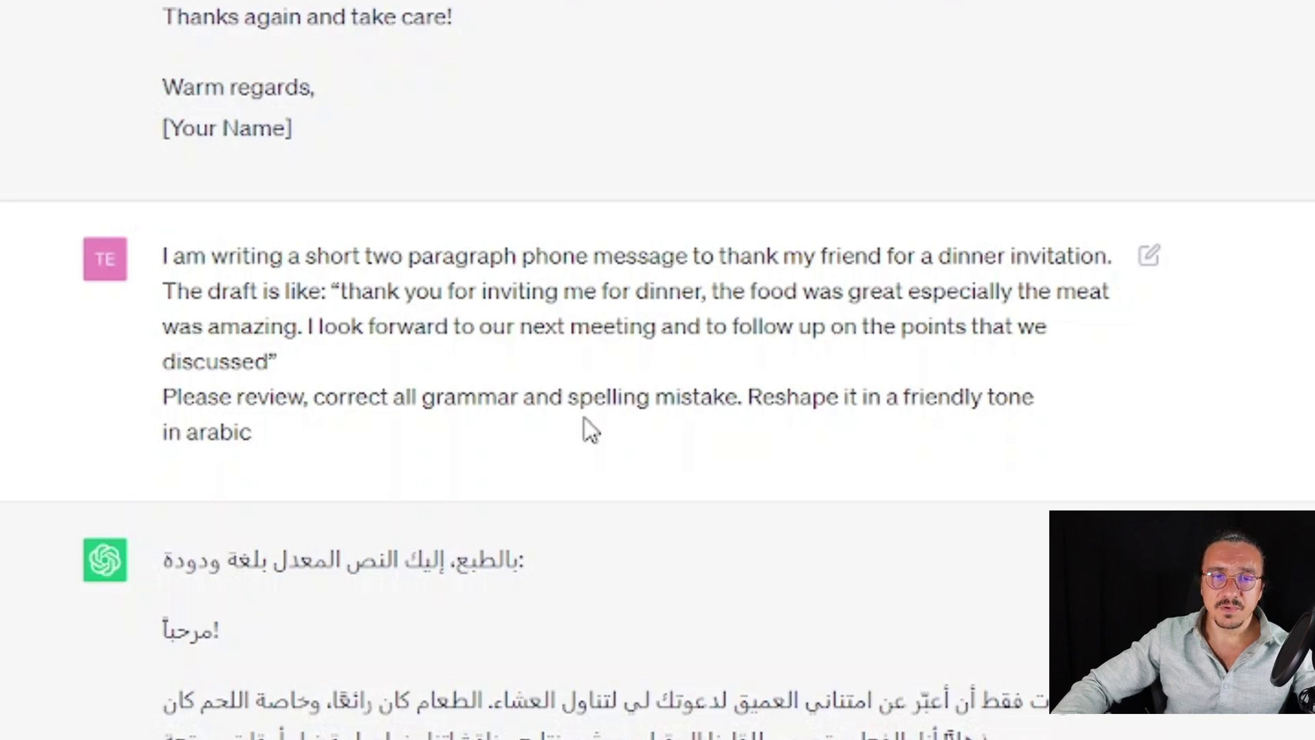
# - Scroll through the Arabic reply and highlight 'in arabic' in its prompt
pyautogui.scroll(-4, 585, 418)
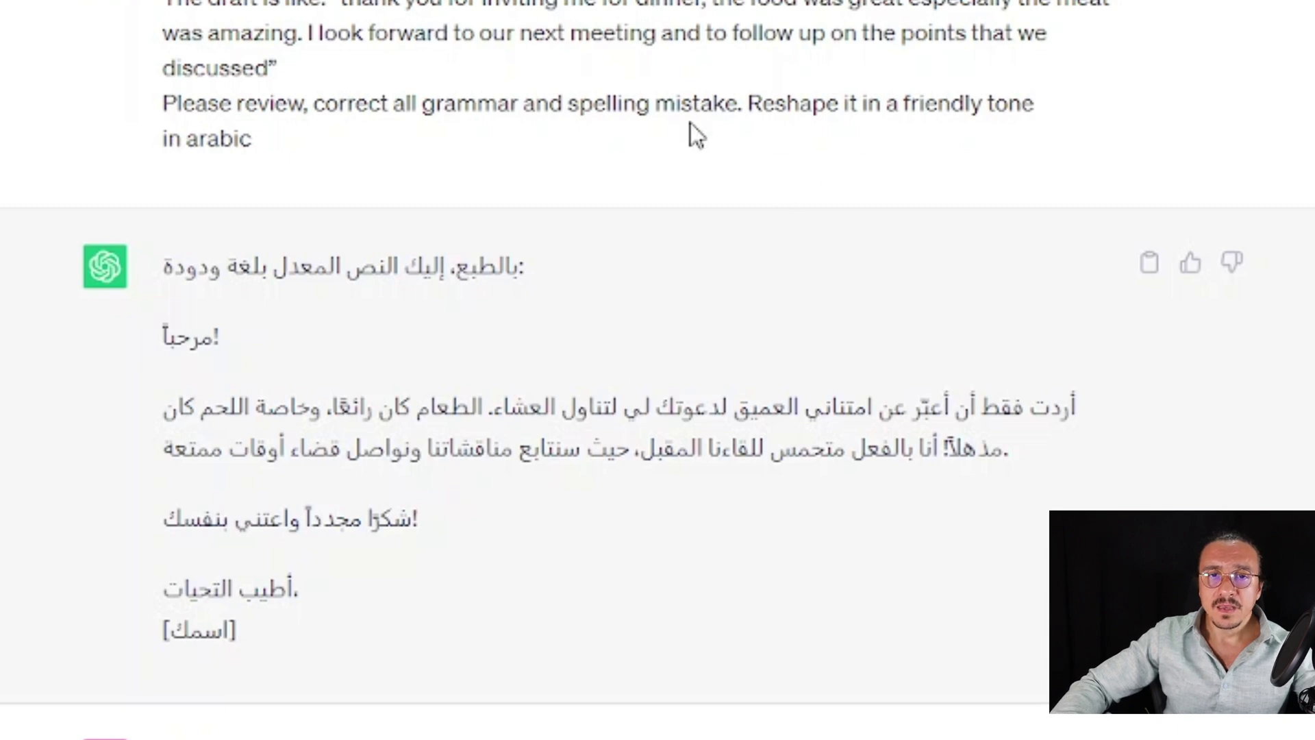
pyautogui.scroll(-8, 517, 230)
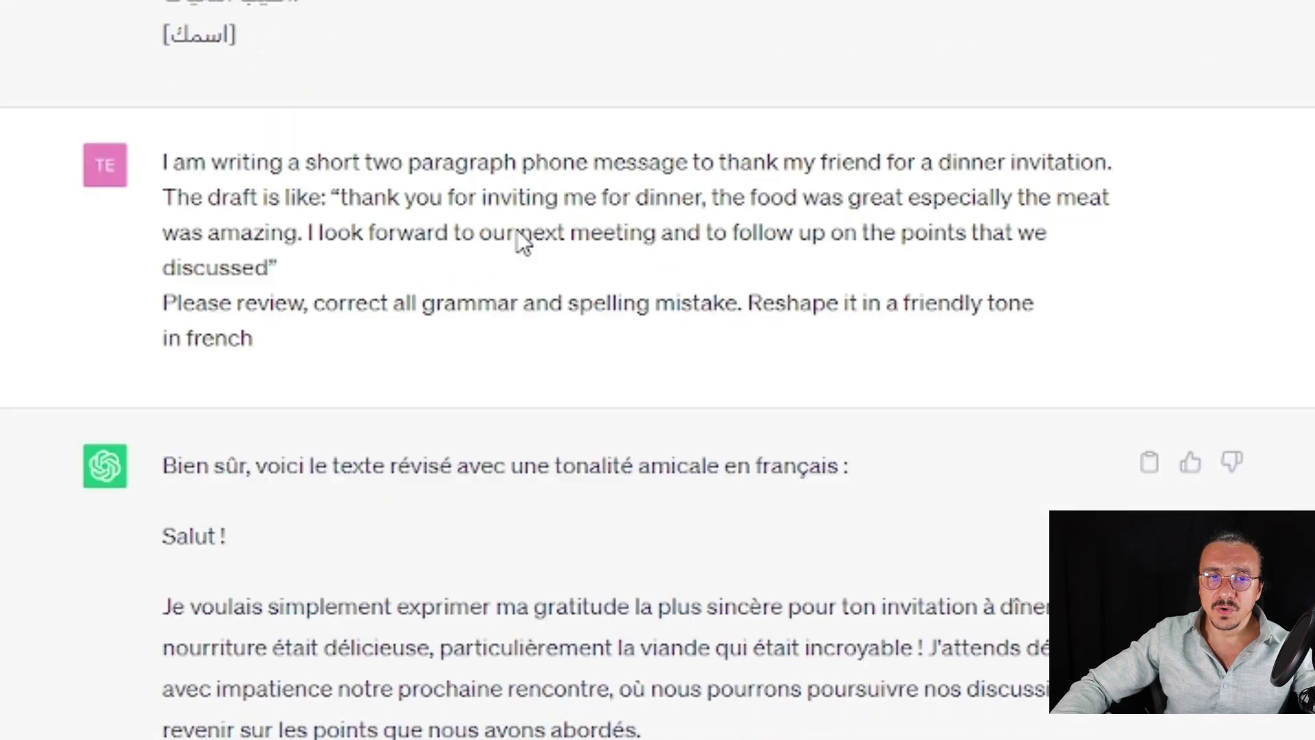
pyautogui.scroll(-2, 516, 230)
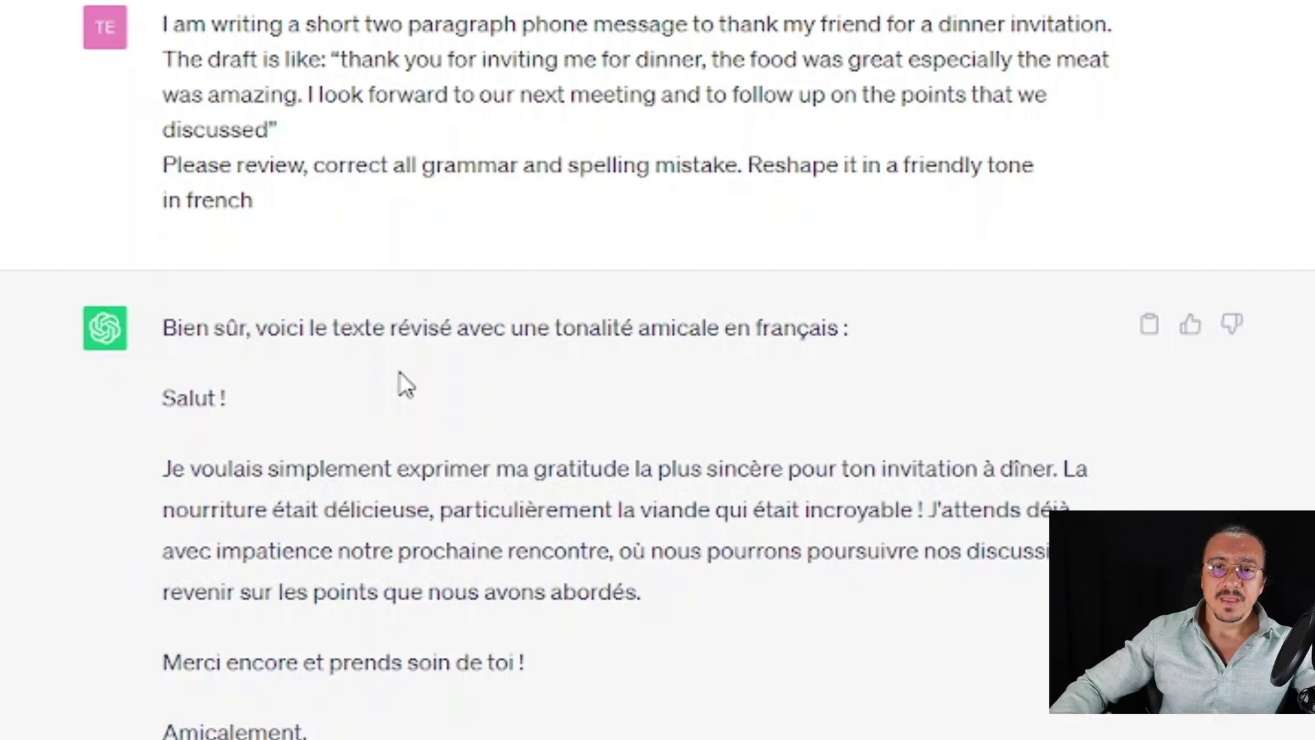
pyautogui.scroll(2, 713, 270)
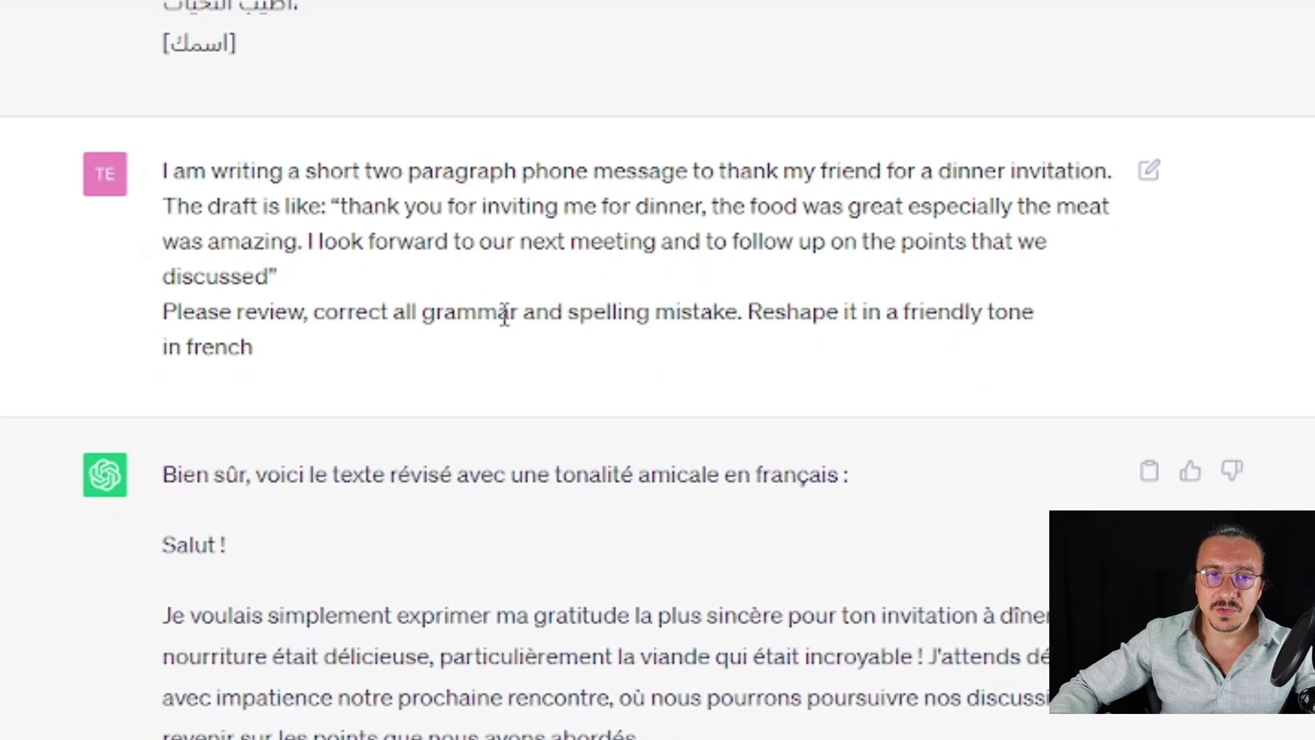
pyautogui.scroll(10, 505, 315)
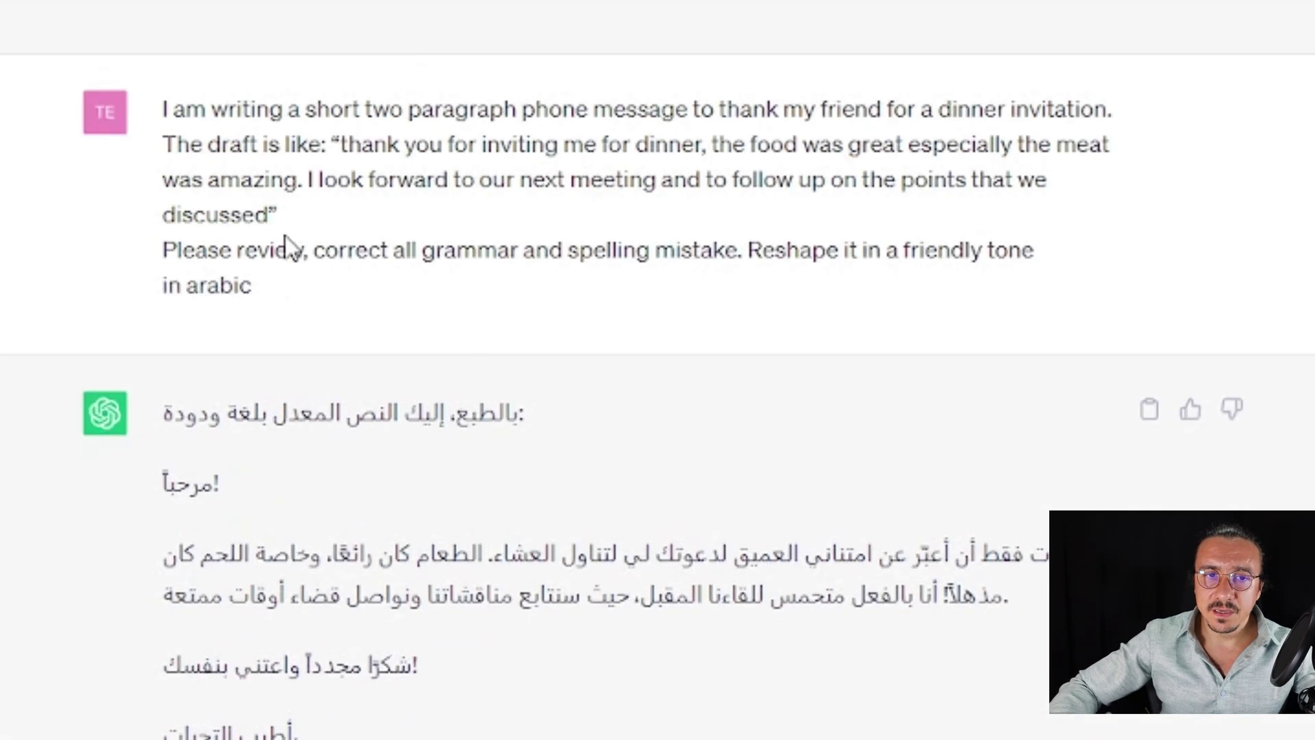
pyautogui.moveTo(252, 286); pyautogui.dragTo(147, 322)
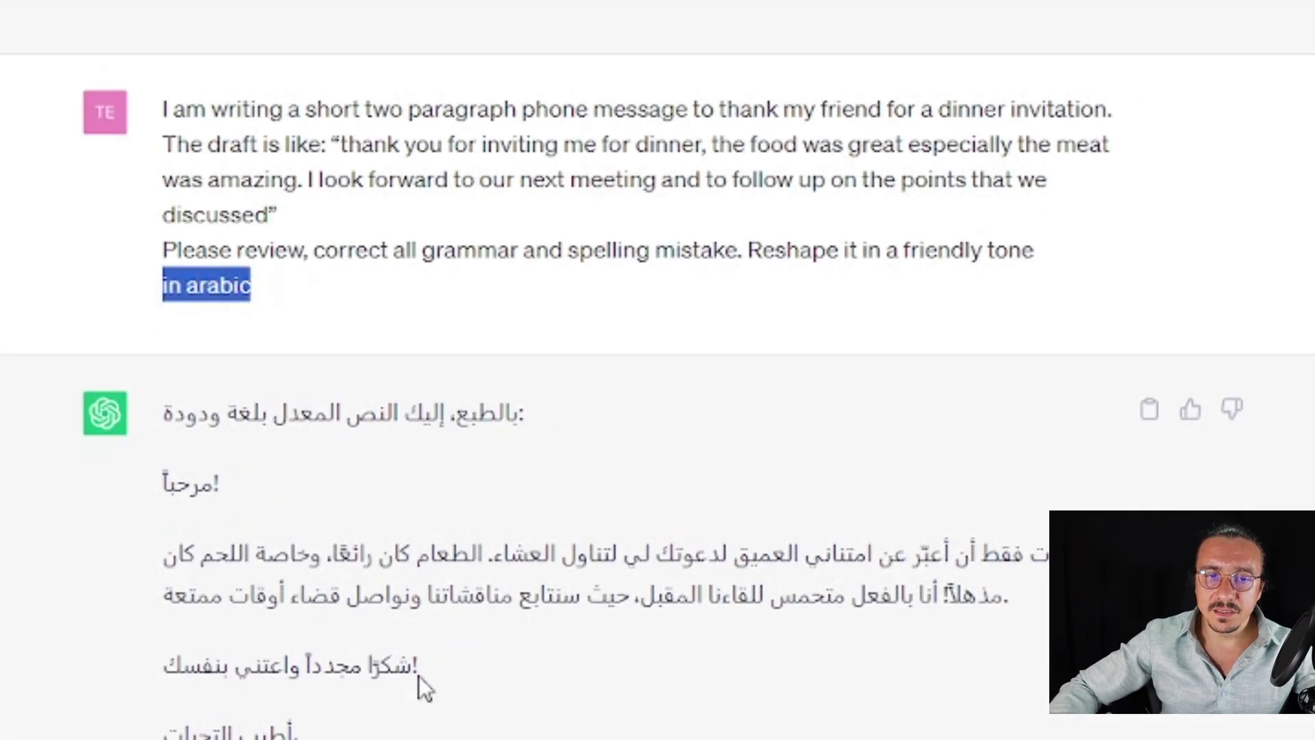
# - Highlight 'in french' in the next prompt and the French reply from 'Salut !'
pyautogui.scroll(-6, 418, 676)
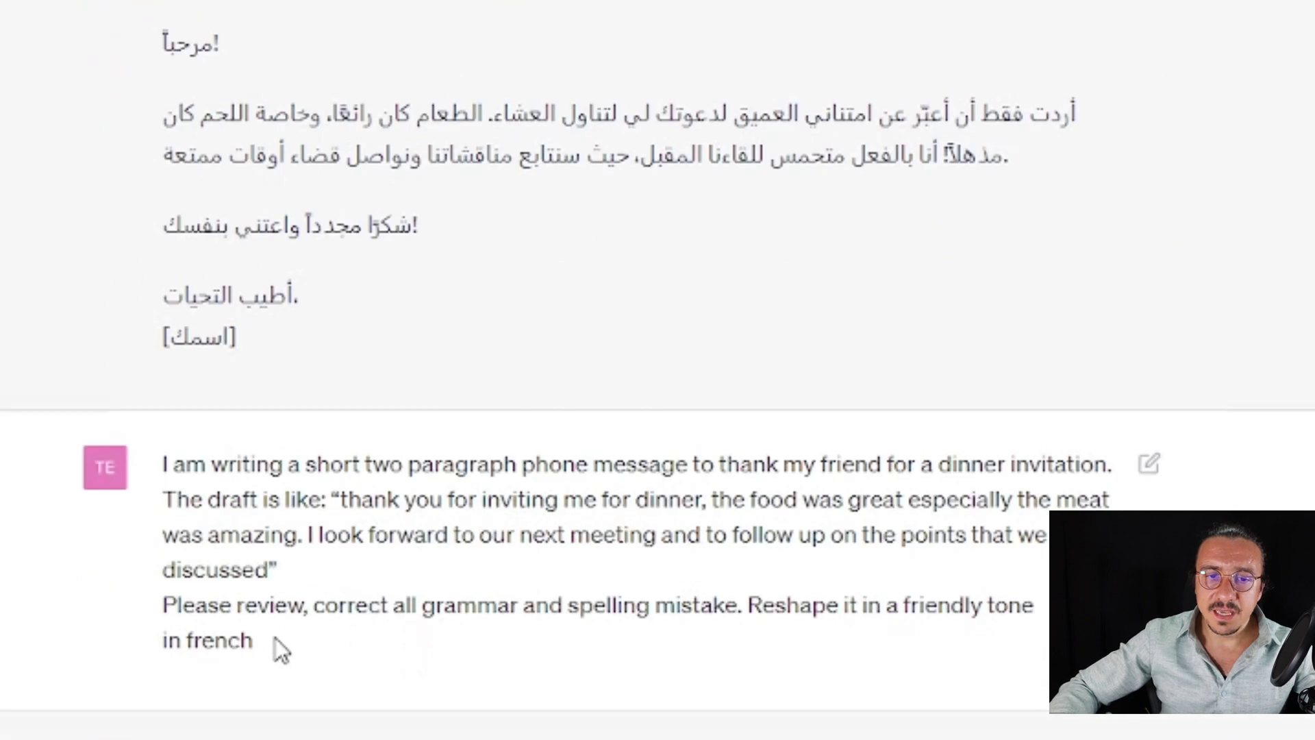
pyautogui.moveTo(274, 639); pyautogui.dragTo(148, 654)
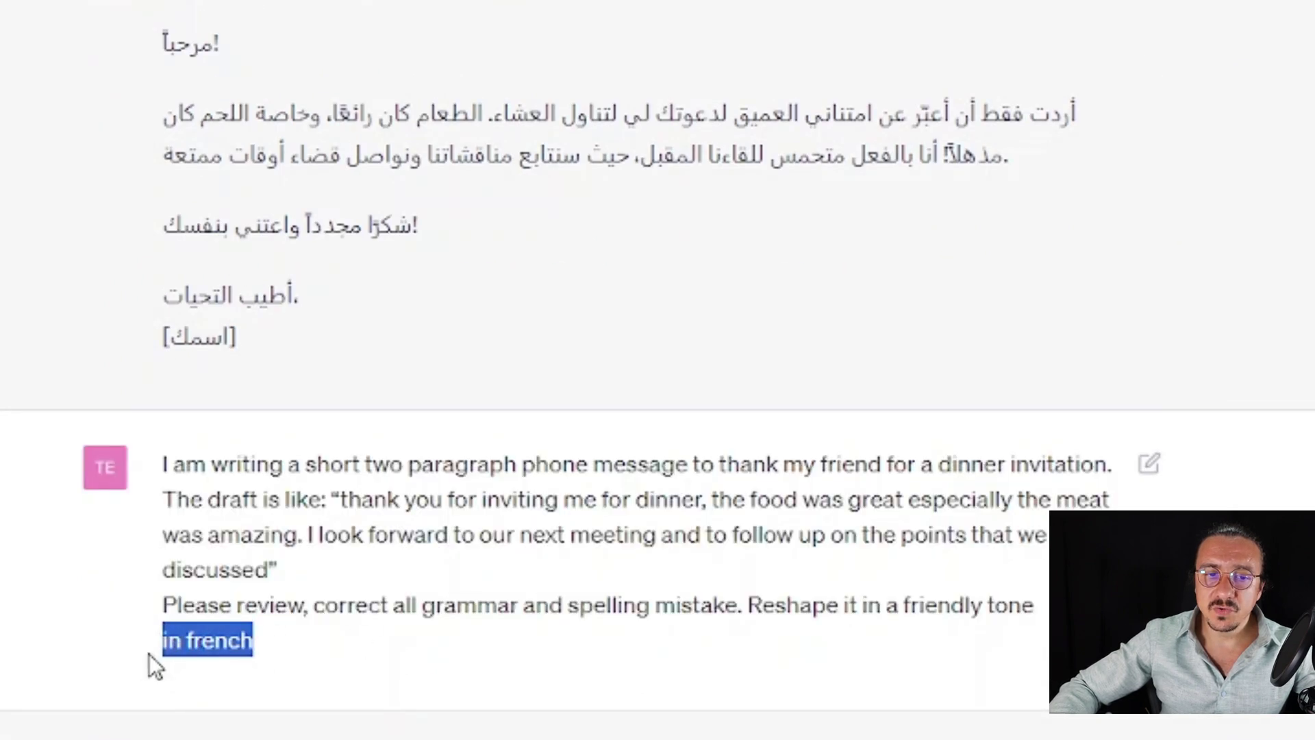
pyautogui.scroll(-8, 548, 596)
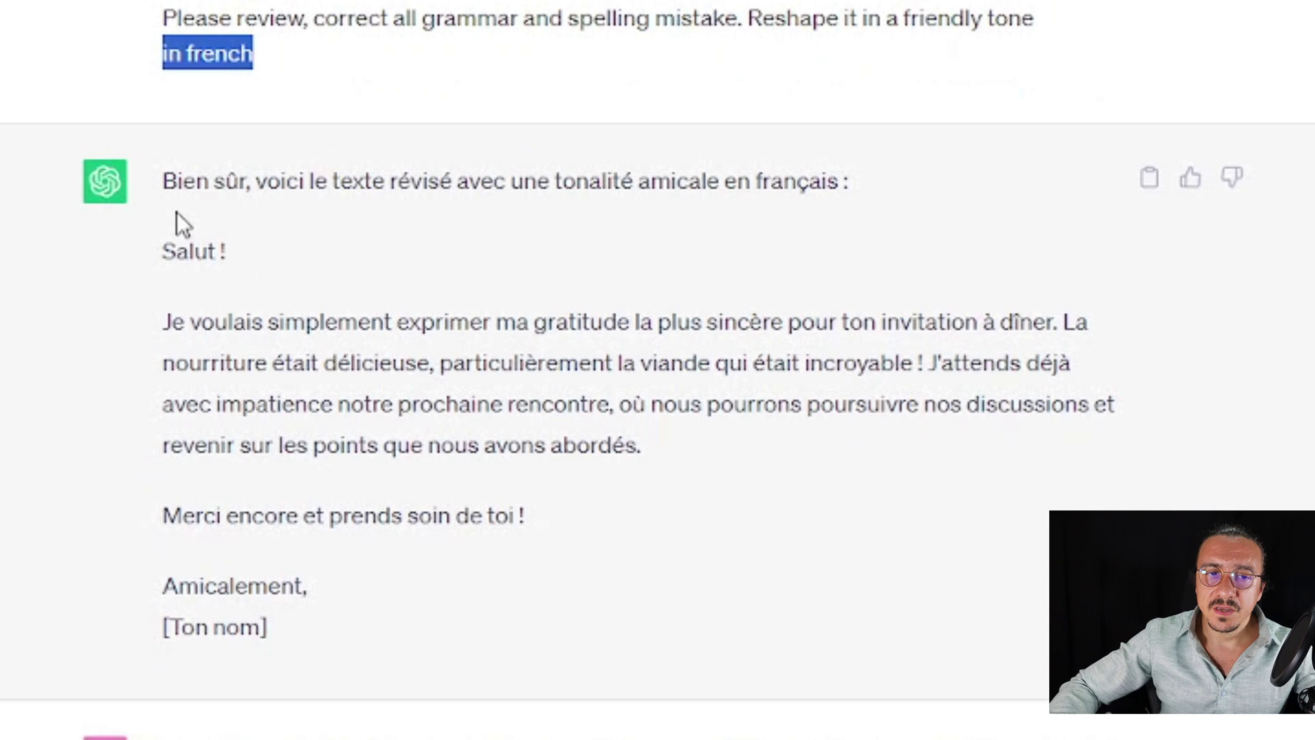
pyautogui.moveTo(158, 219); pyautogui.dragTo(653, 551)
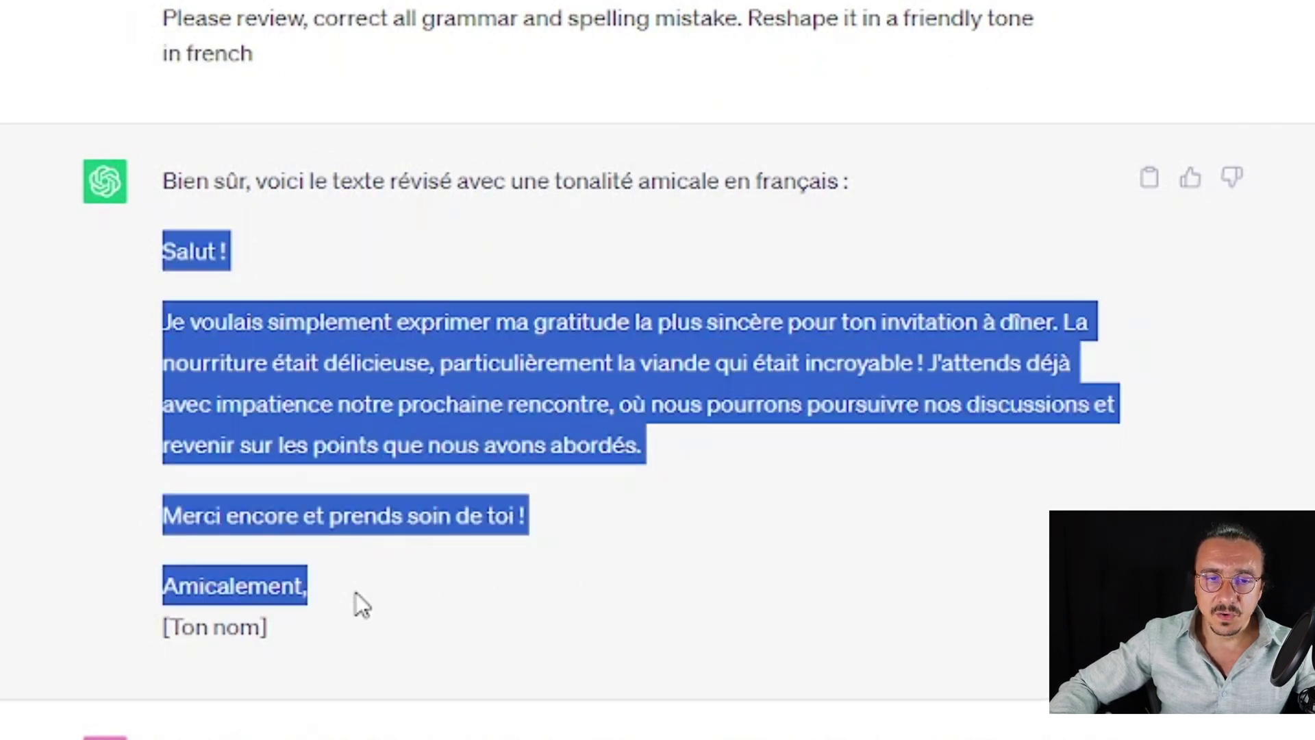
pyautogui.moveTo(356, 593); pyautogui.dragTo(396, 556)
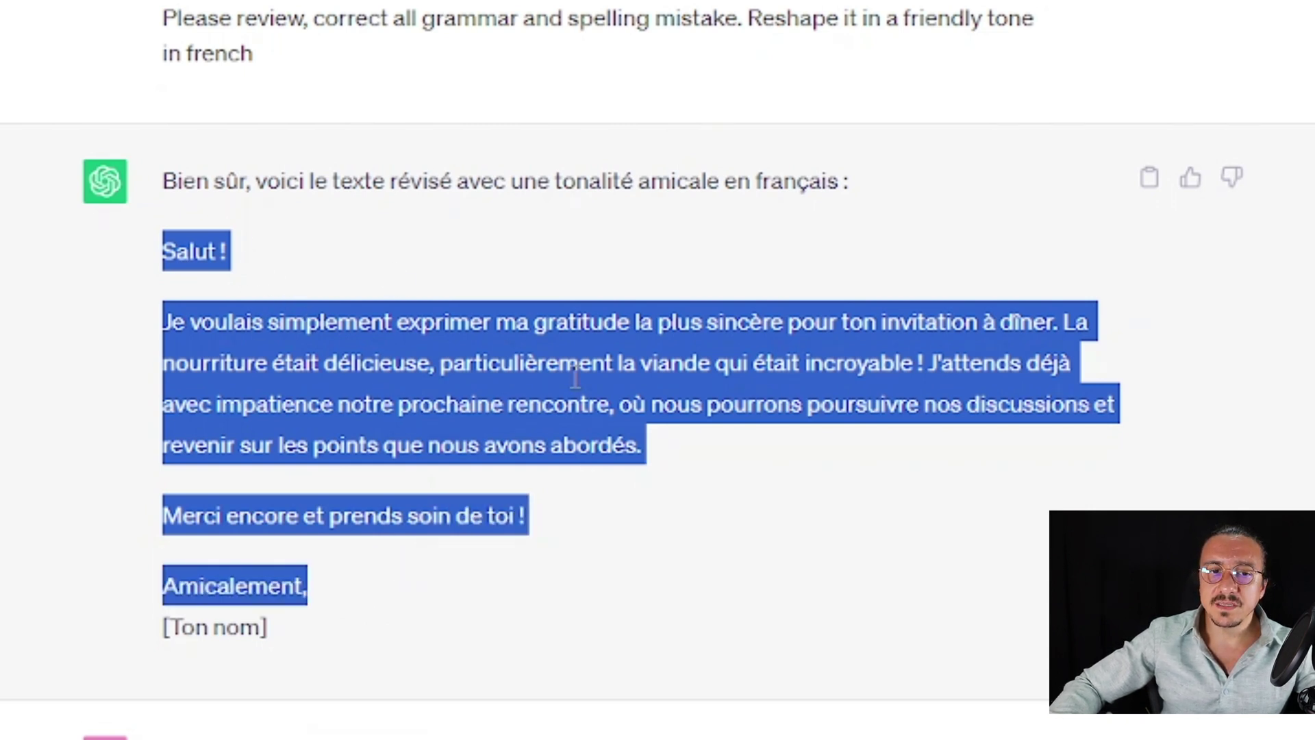
# - Scroll past the German reply ending 'Liebe Grüße,' and the thoughtful-tone social-event message
pyautogui.scroll(-6, 575, 376)
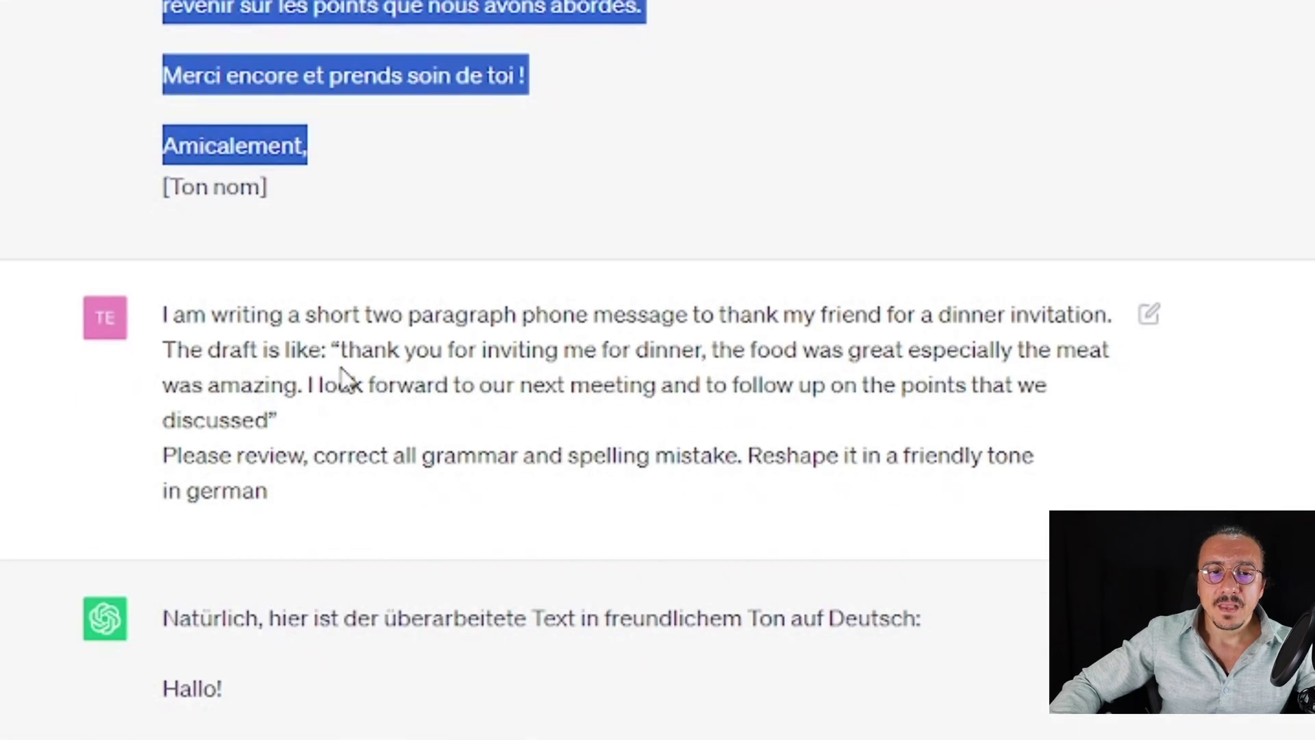
pyautogui.scroll(-7, 367, 370)
pyautogui.scroll(4, 367, 369)
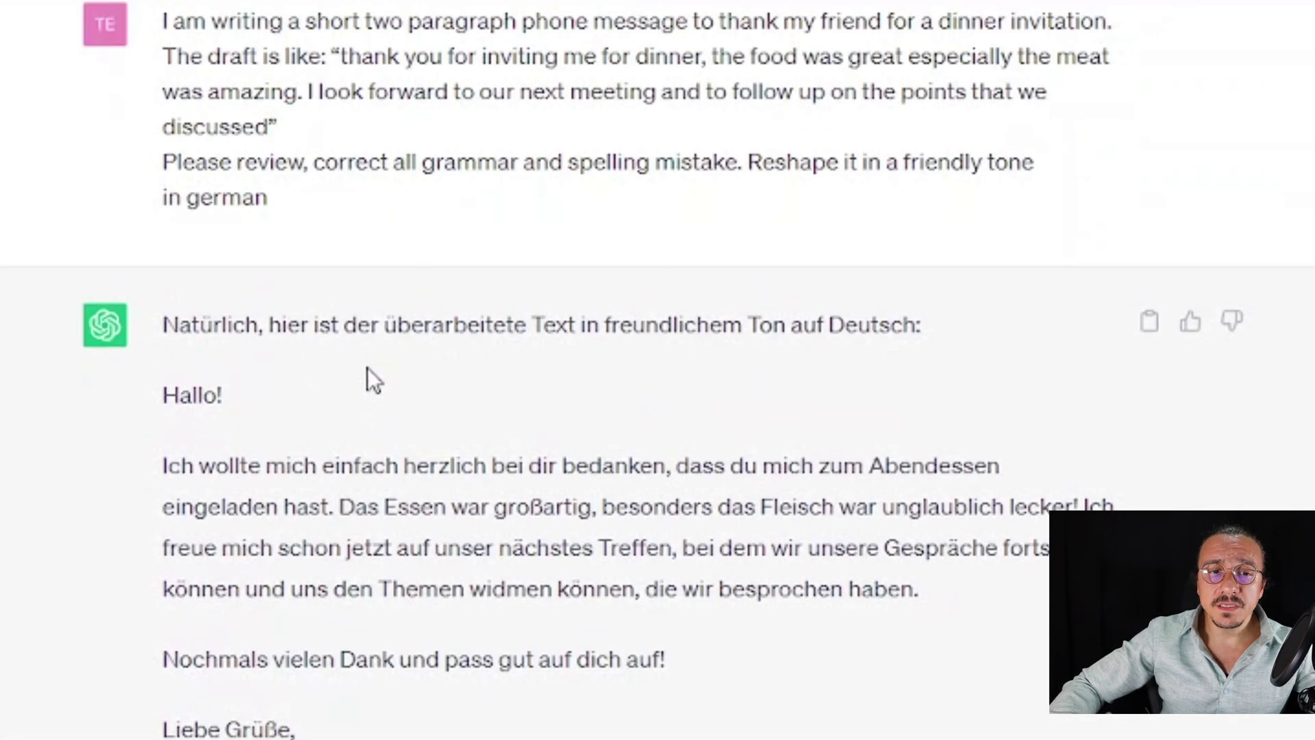
pyautogui.scroll(-6, 302, 349)
pyautogui.scroll(4, 399, 214)
pyautogui.scroll(-7, 402, 216)
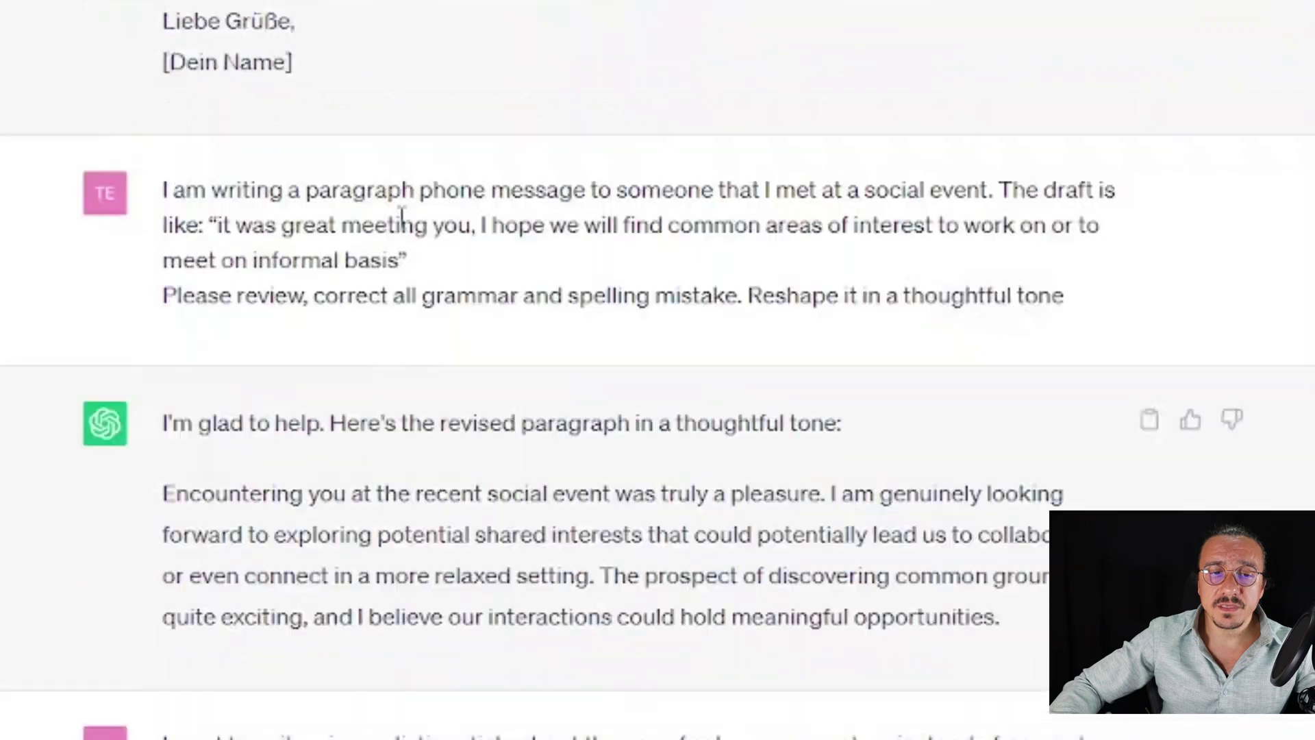
pyautogui.scroll(-2, 402, 217)
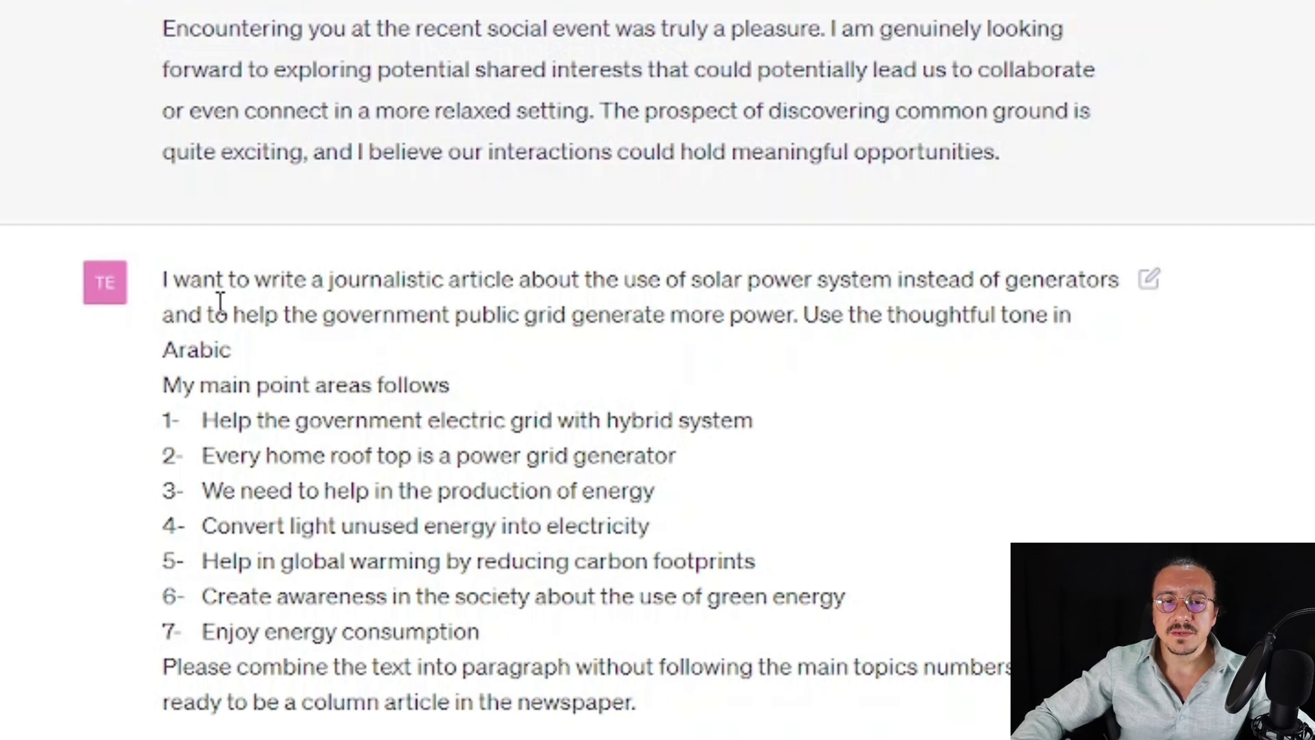
# - Highlight 'thoughtful' and the list of seven main points in the solar-power prompt
pyautogui.scroll(-4, 220, 301)
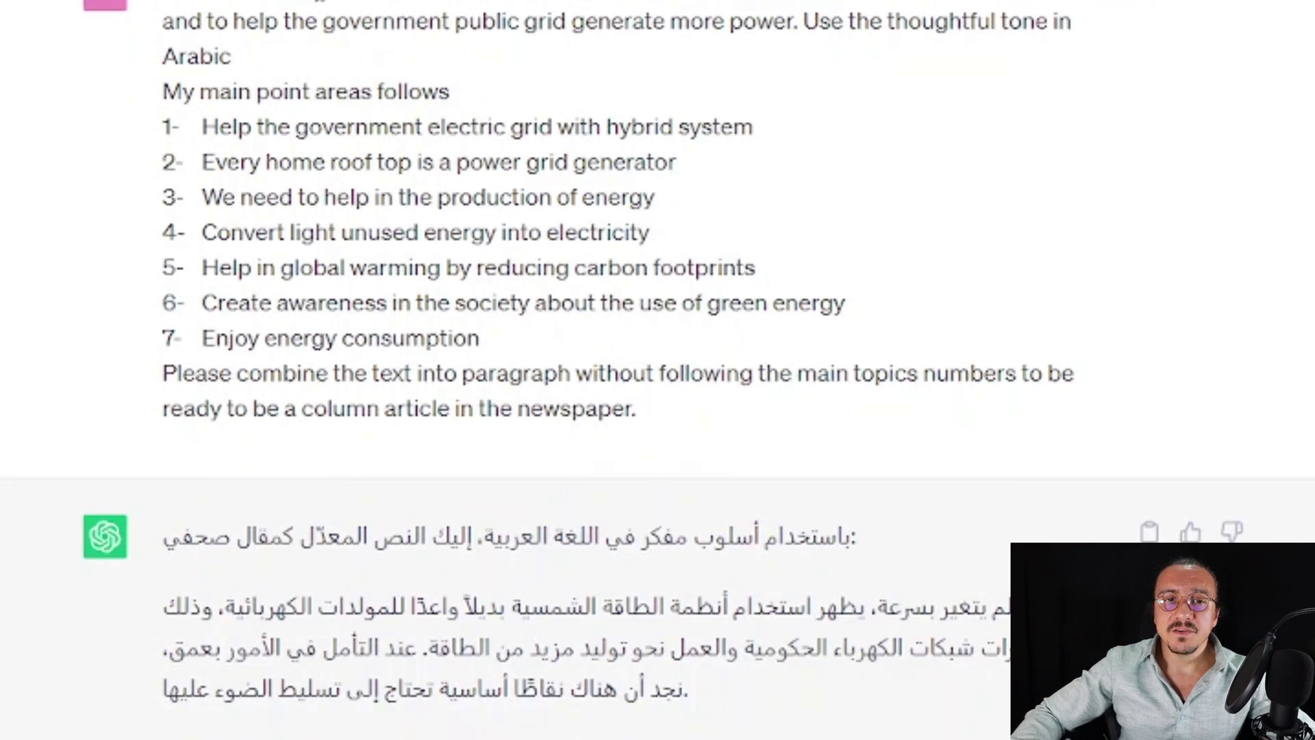
pyautogui.tripleClick(381, 4)
pyautogui.click(382, 4)
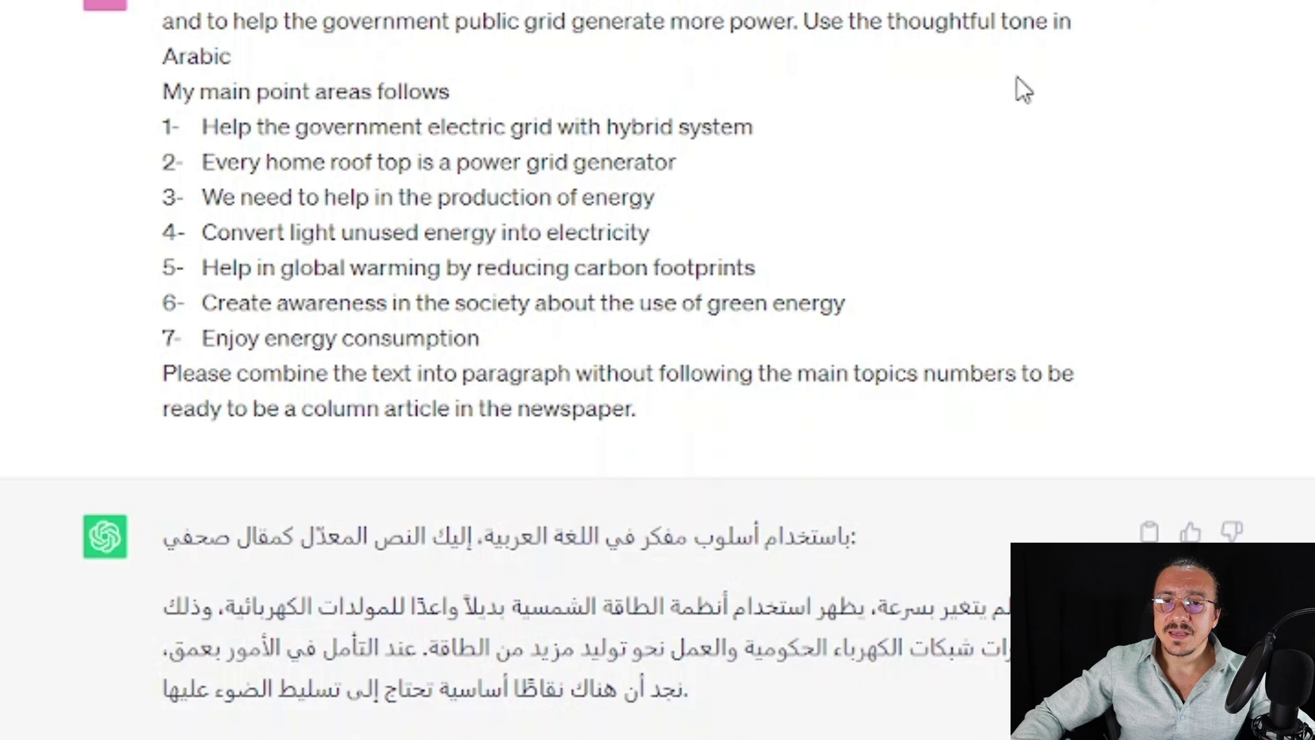
pyautogui.doubleClick(939, 22)
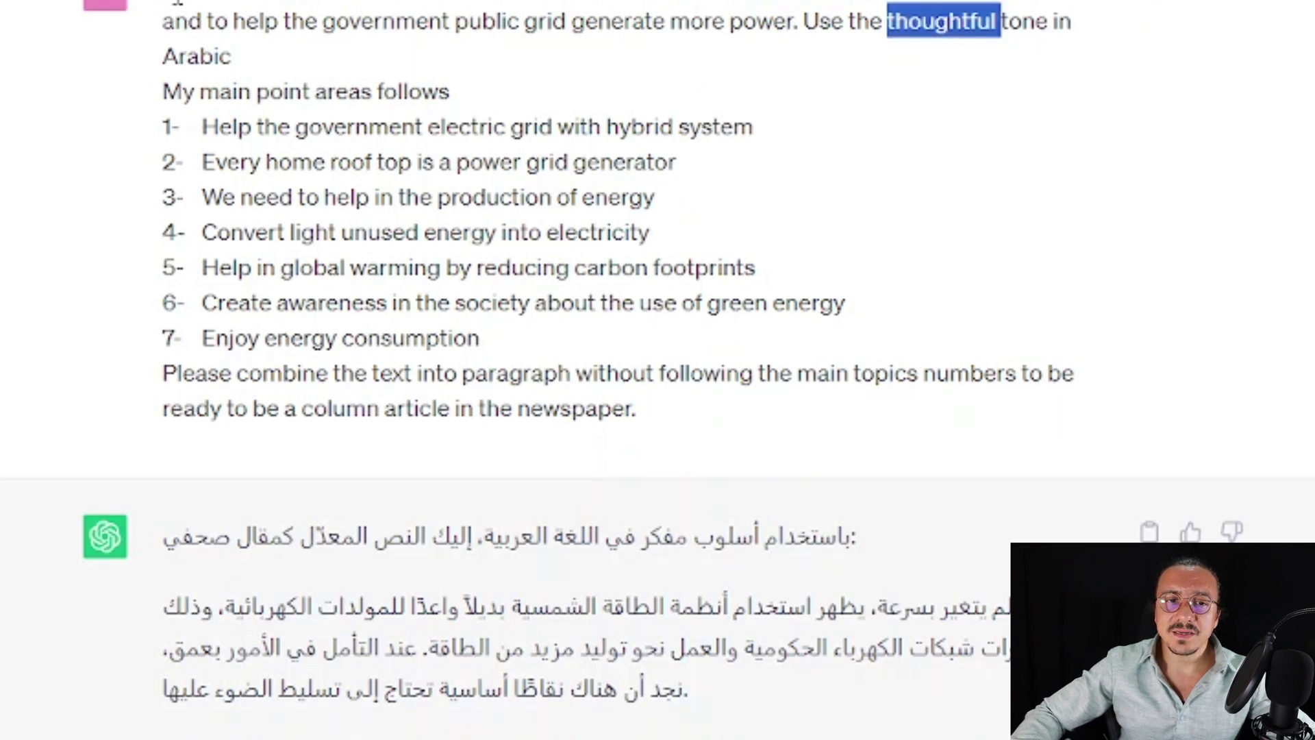
pyautogui.moveTo(164, 6); pyautogui.dragTo(945, 305)
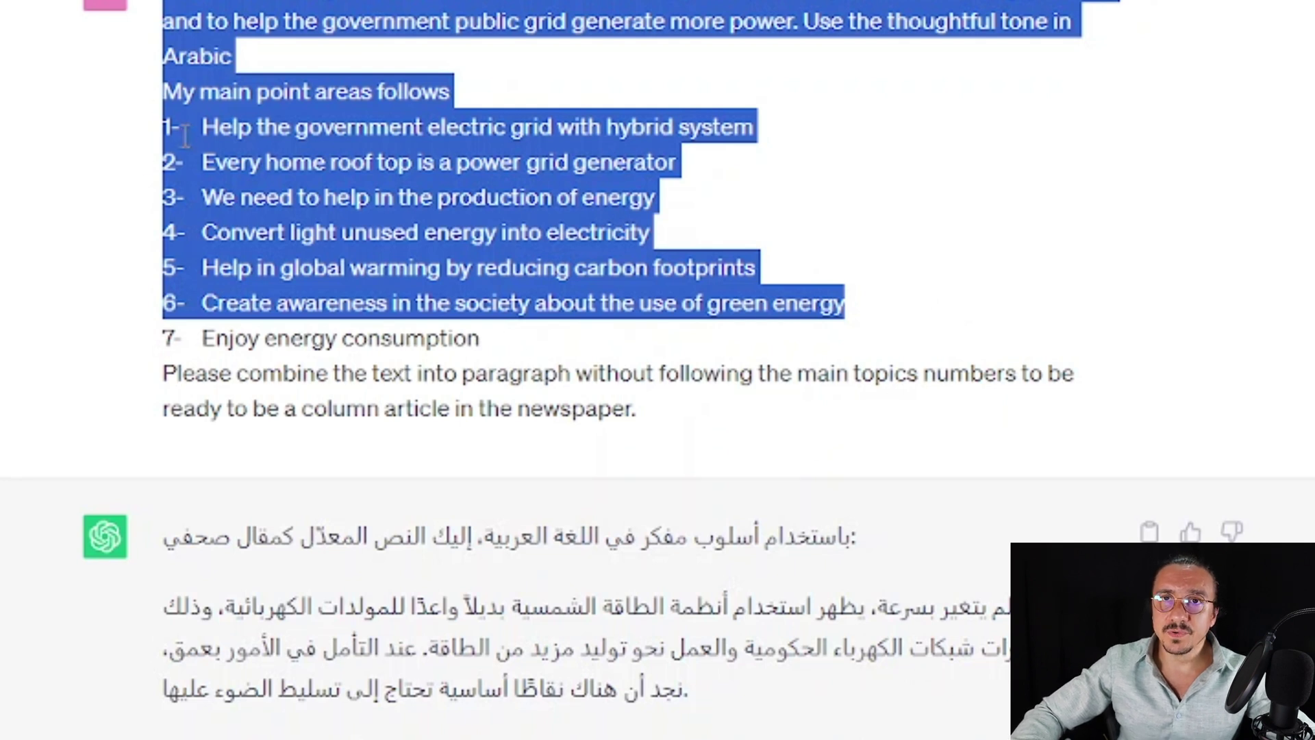
pyautogui.click(162, 27)
pyautogui.moveTo(162, 85); pyautogui.dragTo(883, 361)
# - Scroll past the Arabic article to the English one opening 'In a world rapidly evolving'
pyautogui.scroll(-5, 534, 321)
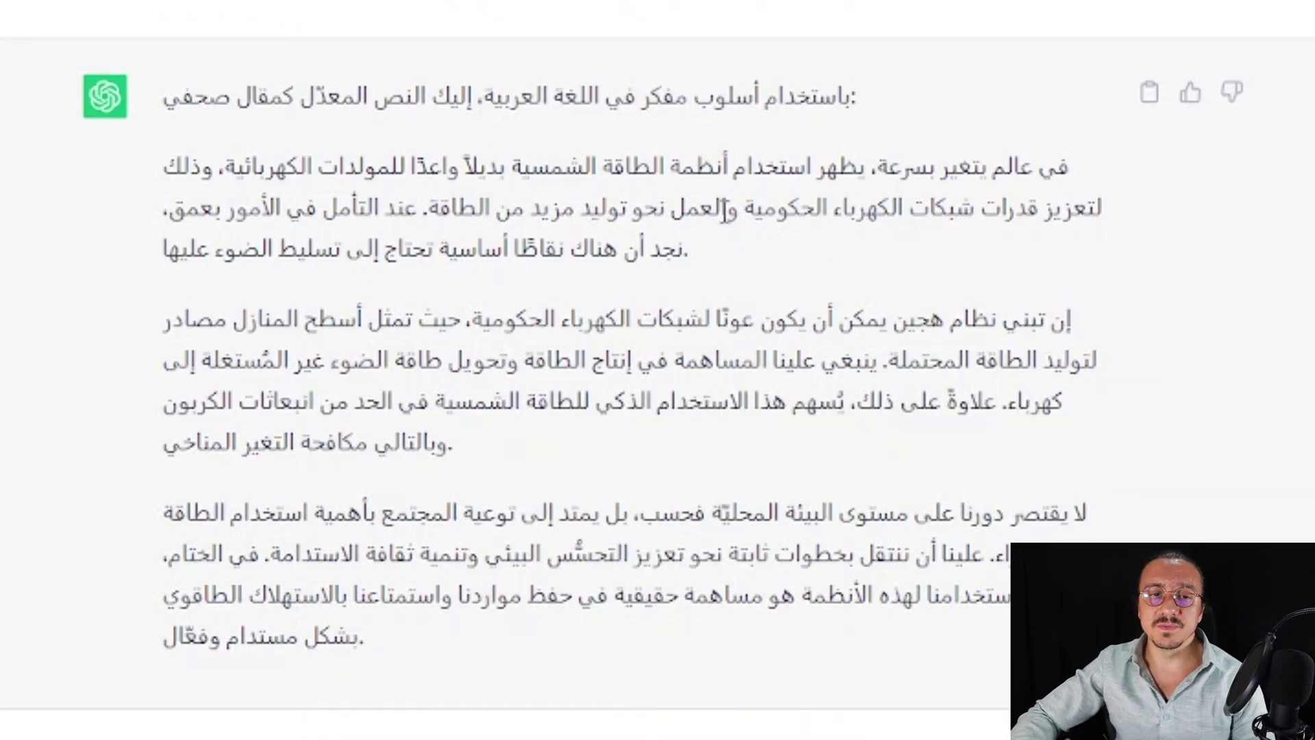
pyautogui.scroll(-5, 627, 206)
pyautogui.scroll(-8, 627, 205)
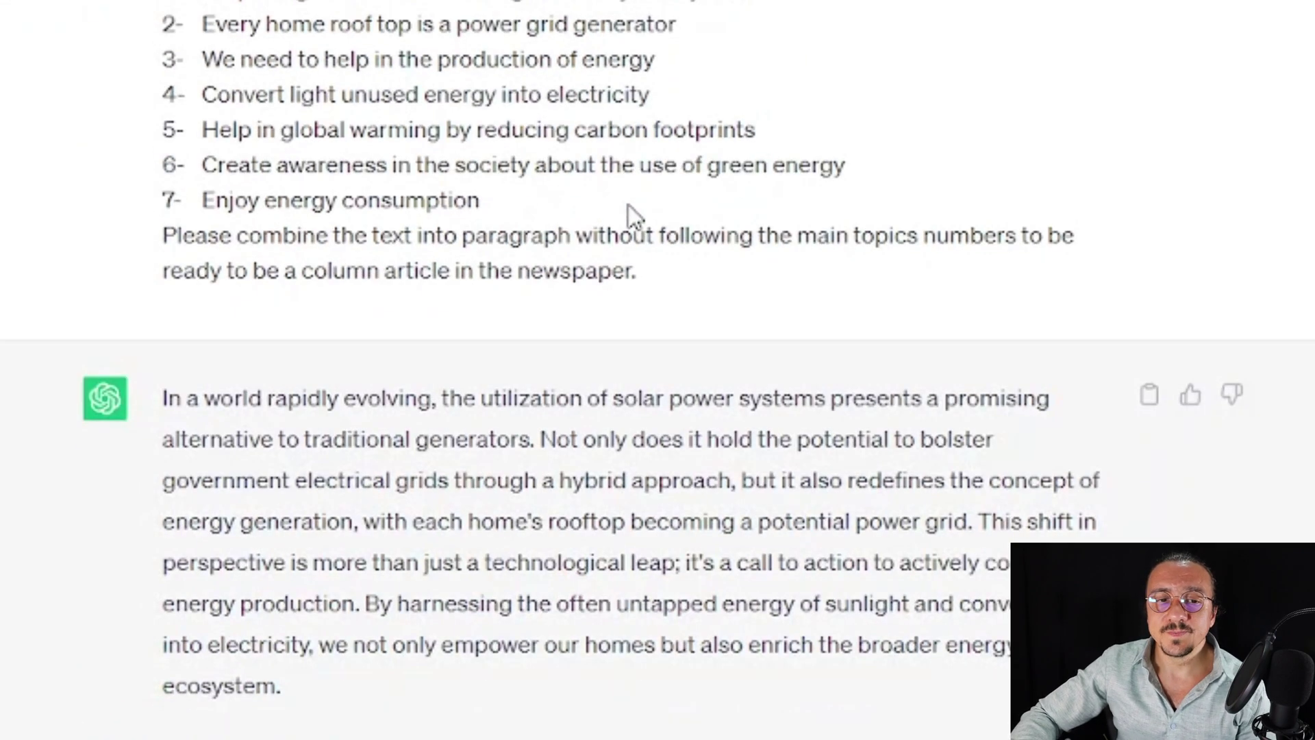